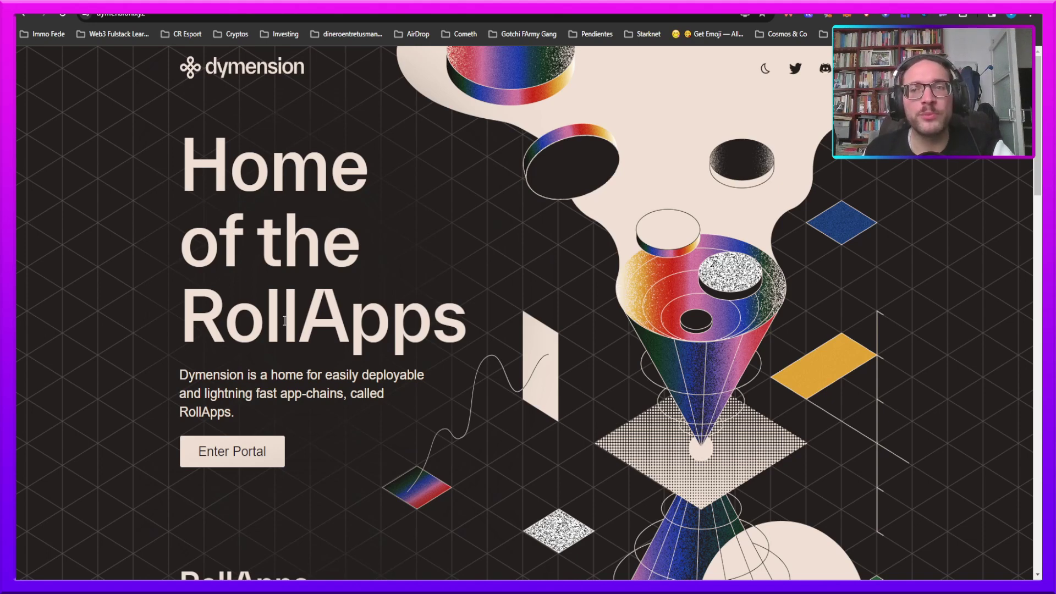
# - Enter the portal and open the Dymension Staking page listing 100 active validators
pyautogui.click(257, 458)
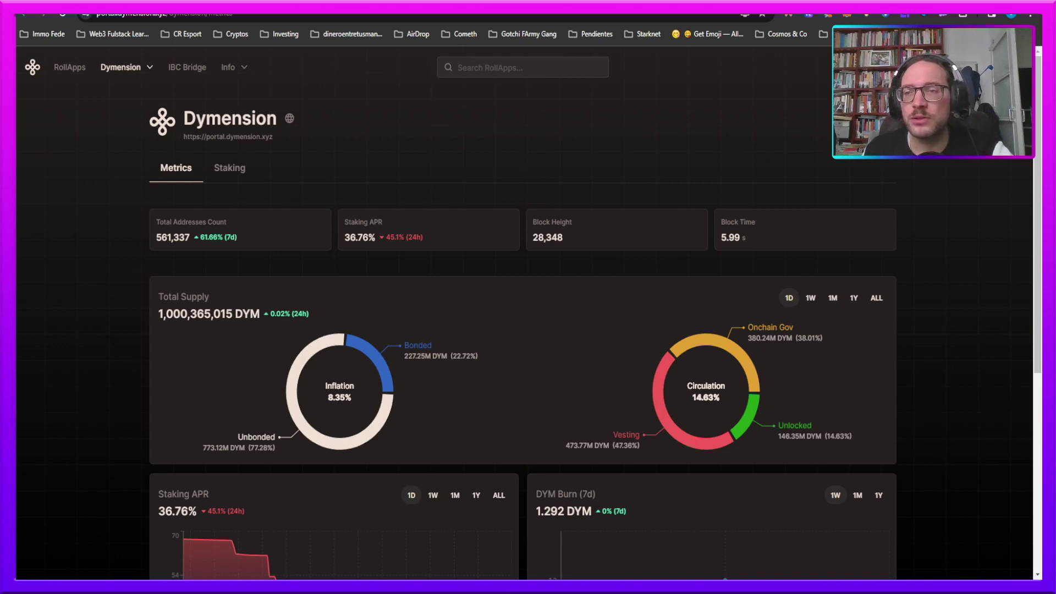
pyautogui.click(224, 178)
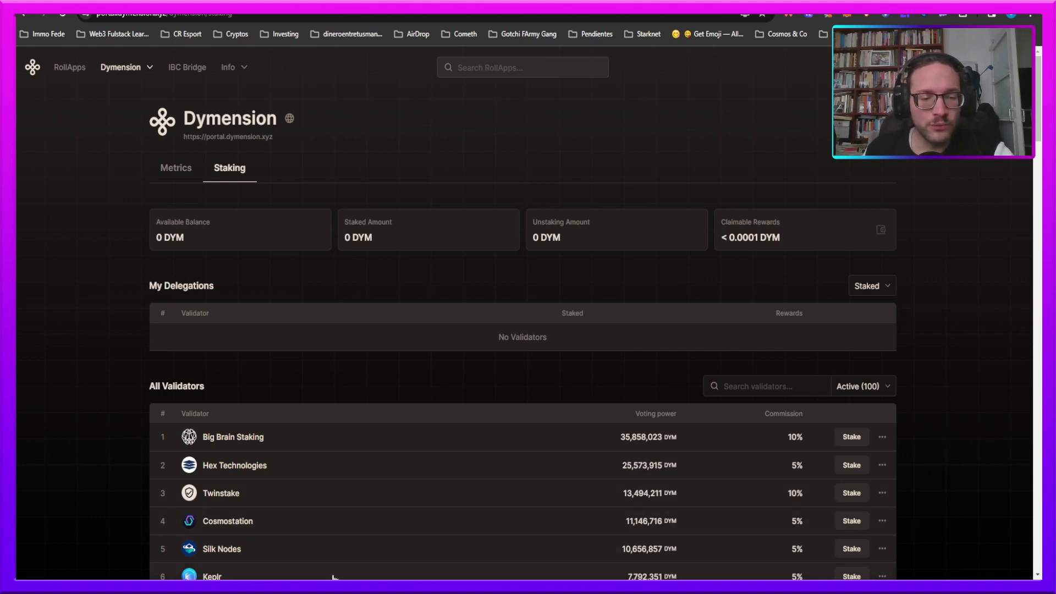
# - Connect the wallet and highlight the 52.1403 DYM available balance and 100 DYM staked amount
pyautogui.click(259, 15)
pyautogui.click(340, 588)
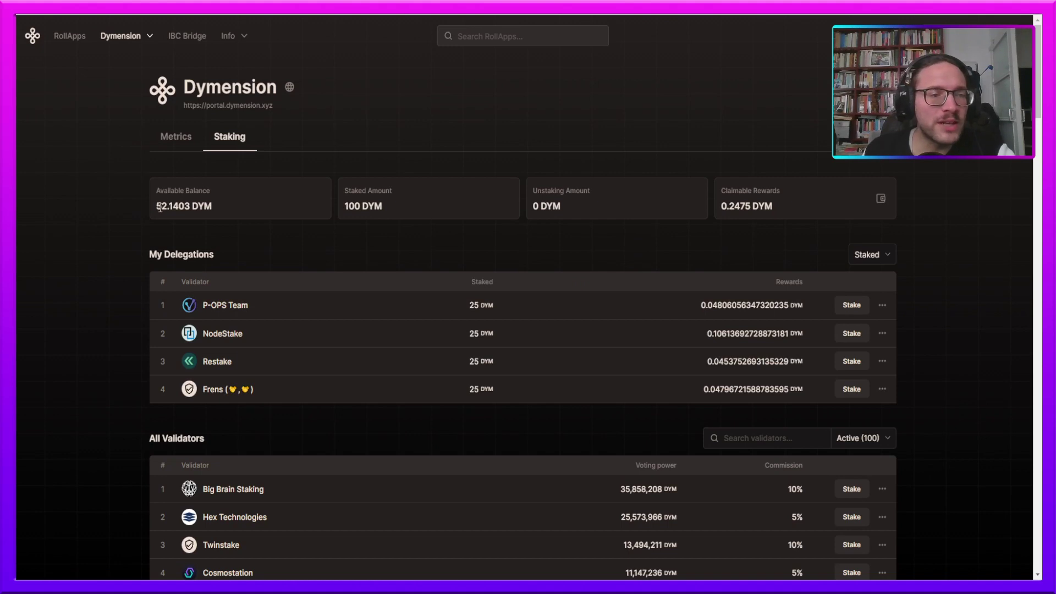
pyautogui.moveTo(160, 208)
pyautogui.mouseDown()
pyautogui.moveTo(239, 205)
pyautogui.moveTo(147, 203)
pyautogui.moveTo(154, 189)
pyautogui.mouseUp()
pyautogui.click(239, 207)
pyautogui.click(221, 213)
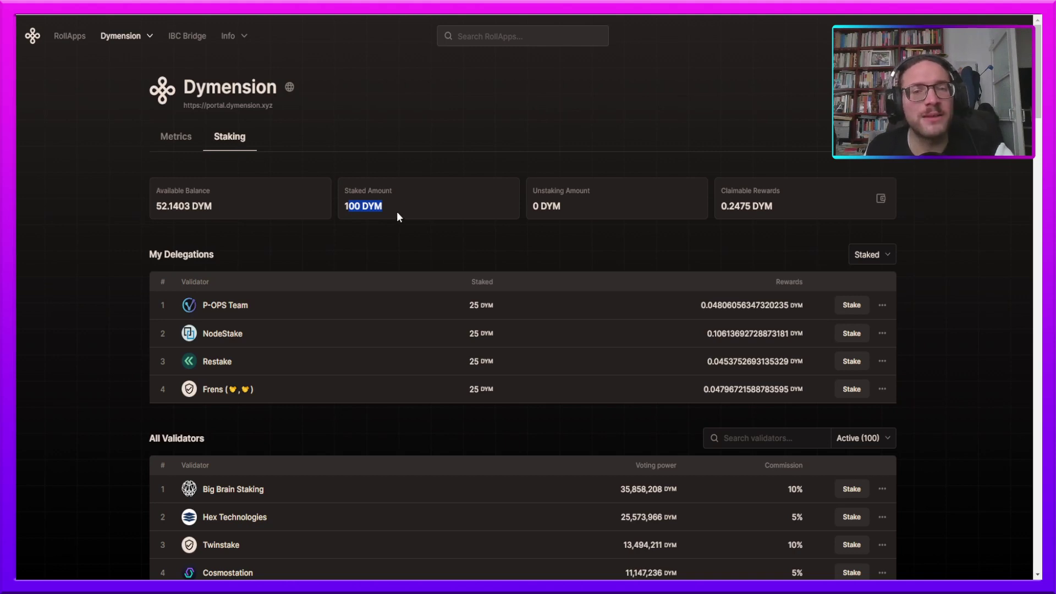
pyautogui.moveTo(397, 212); pyautogui.dragTo(344, 205)
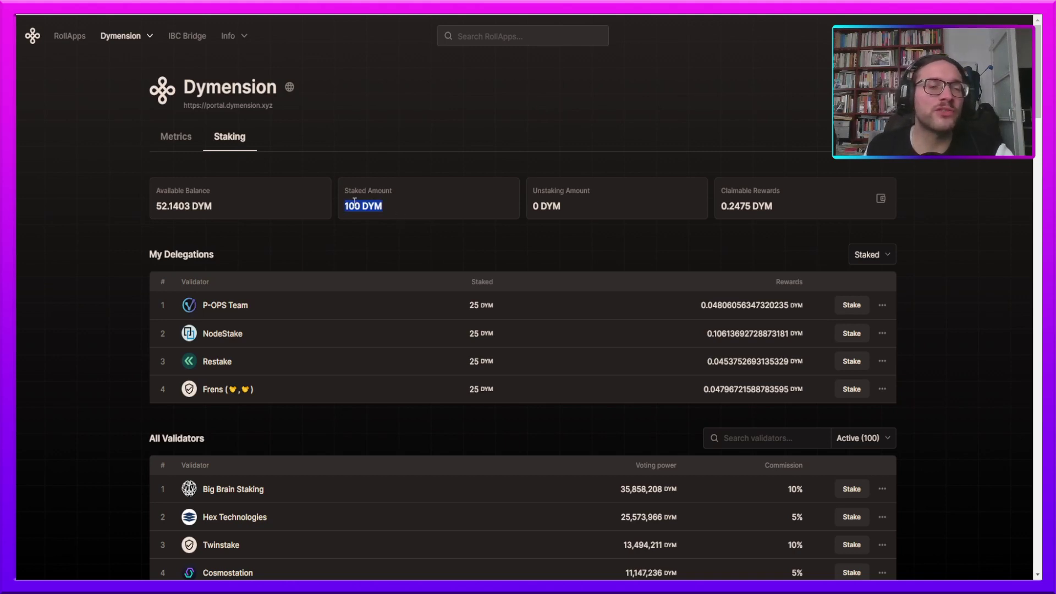
pyautogui.click(342, 270)
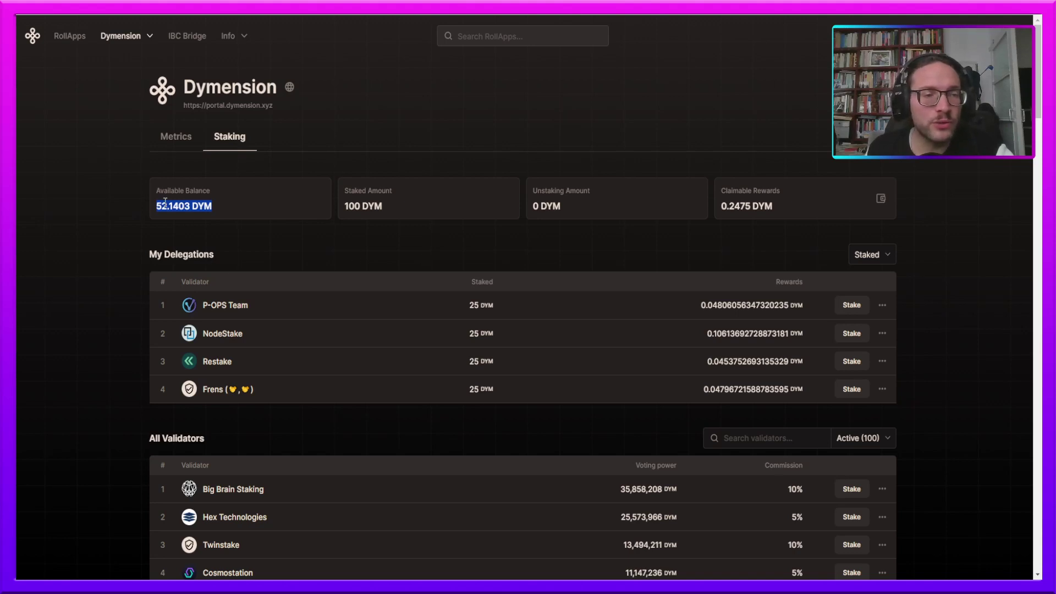
pyautogui.click(246, 200)
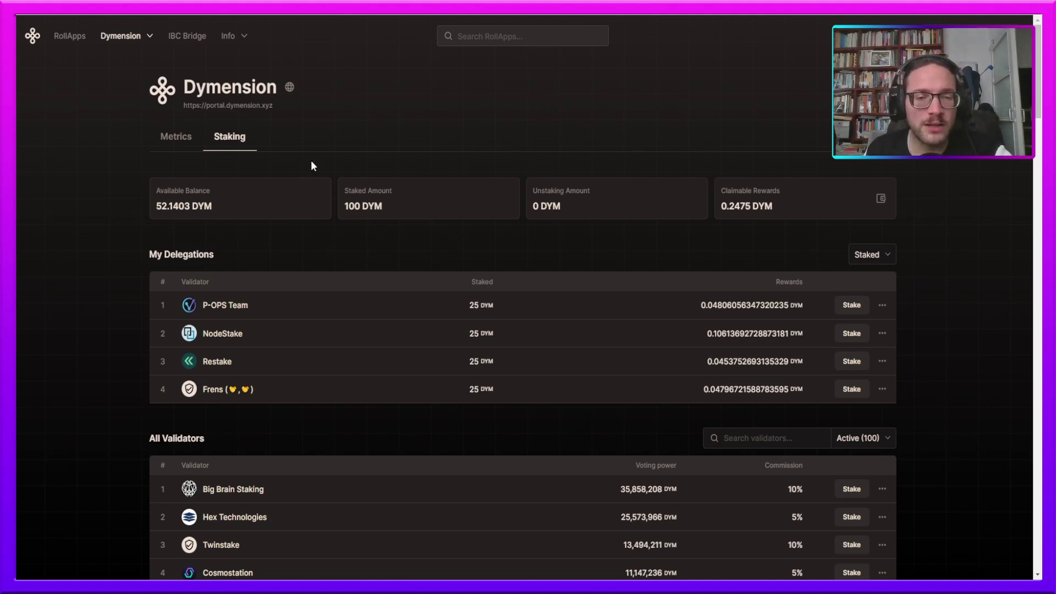
# - Scroll through All Validators and highlight the 100 DYM staked amount
pyautogui.scroll(-3, 318, 264)
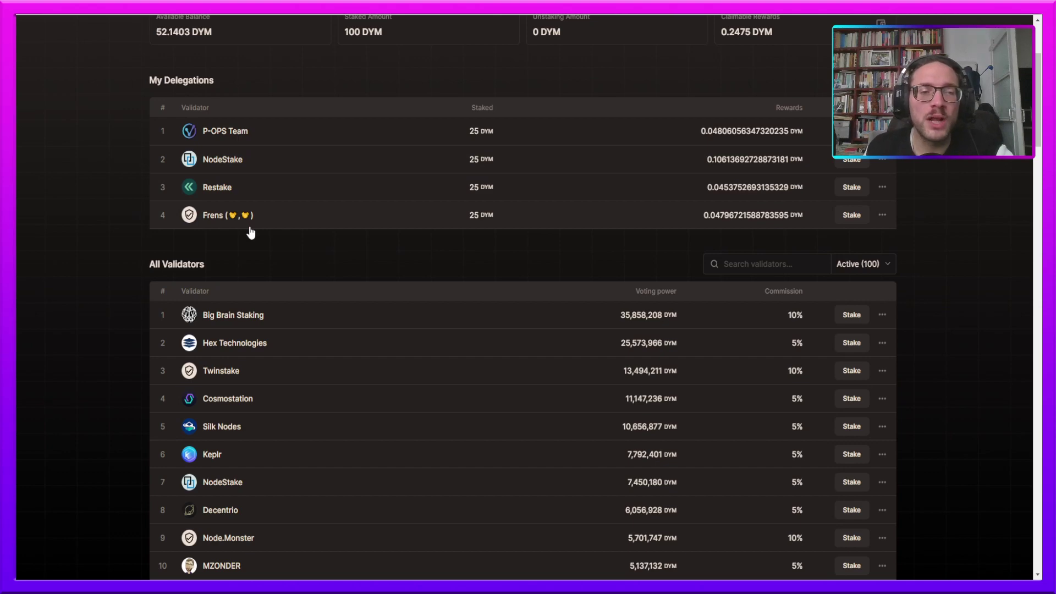
pyautogui.scroll(-5, 136, 328)
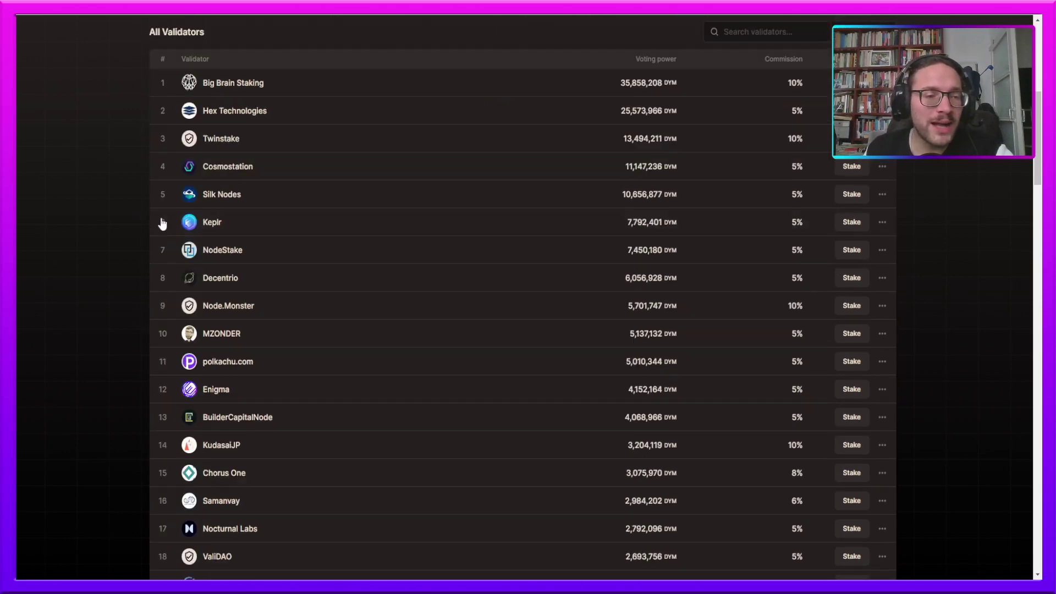
pyautogui.scroll(3, 144, 252)
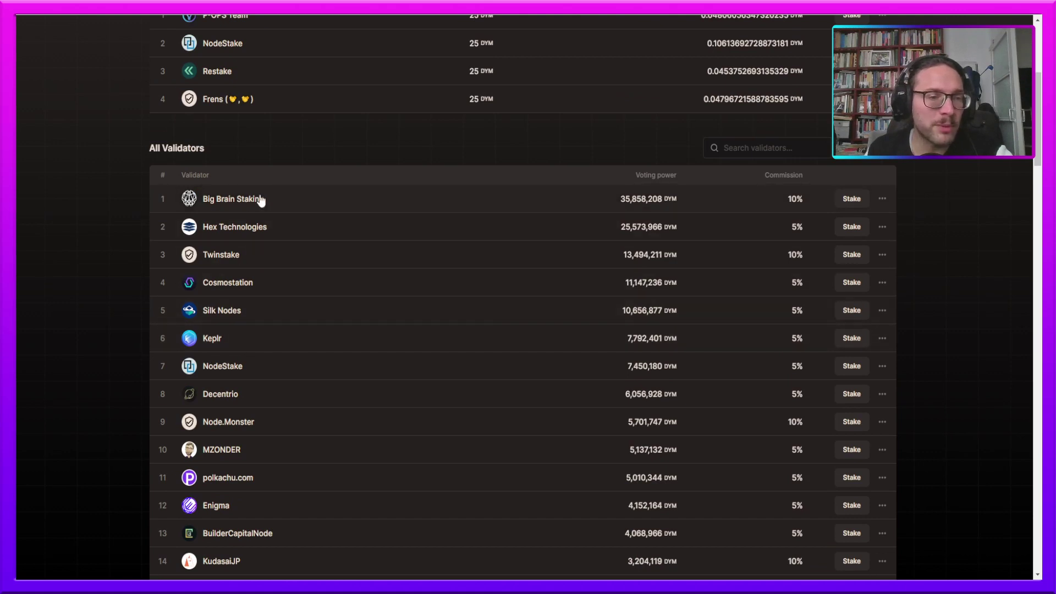
pyautogui.scroll(2, 205, 264)
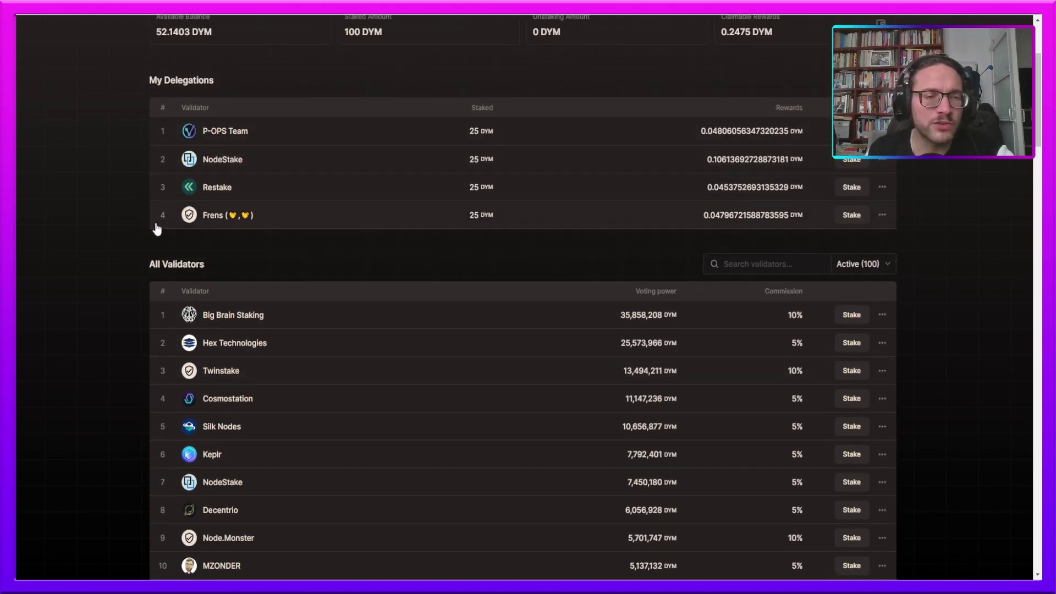
pyautogui.scroll(-4, 89, 325)
pyautogui.scroll(-20, 88, 321)
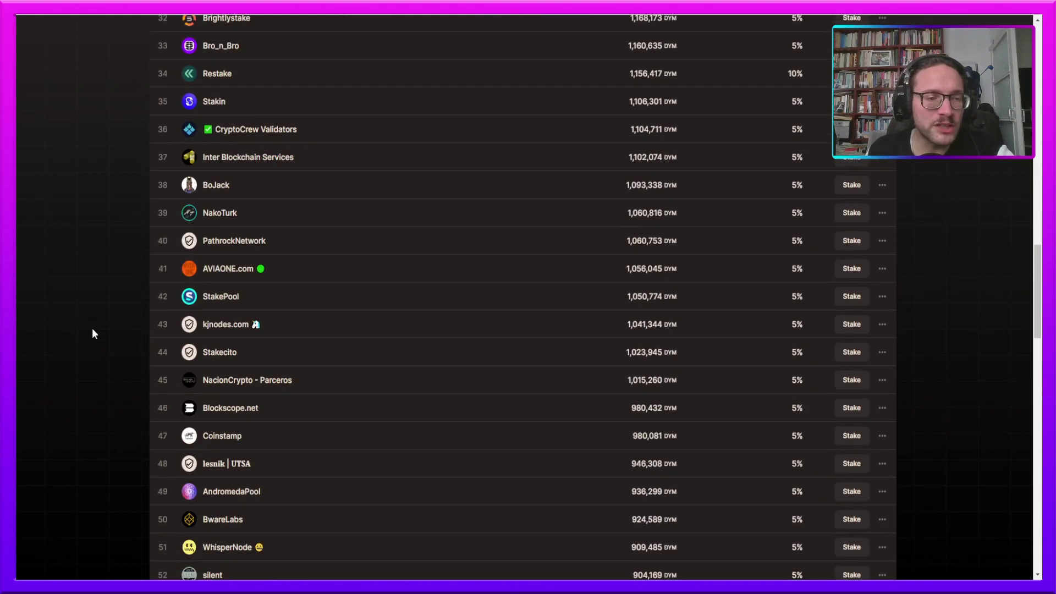
pyautogui.scroll(20, 100, 339)
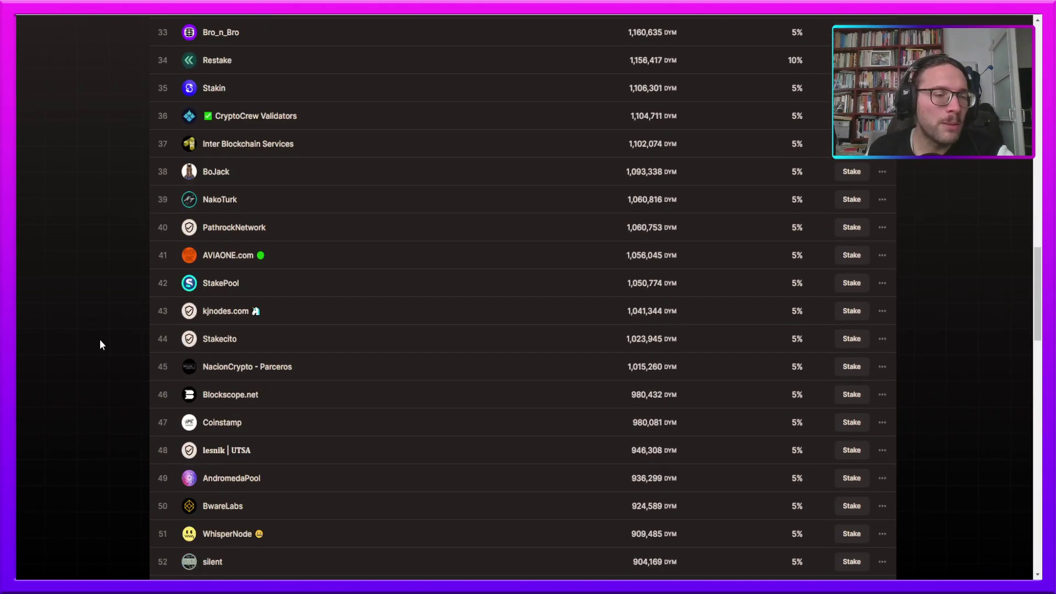
pyautogui.scroll(-5, 104, 237)
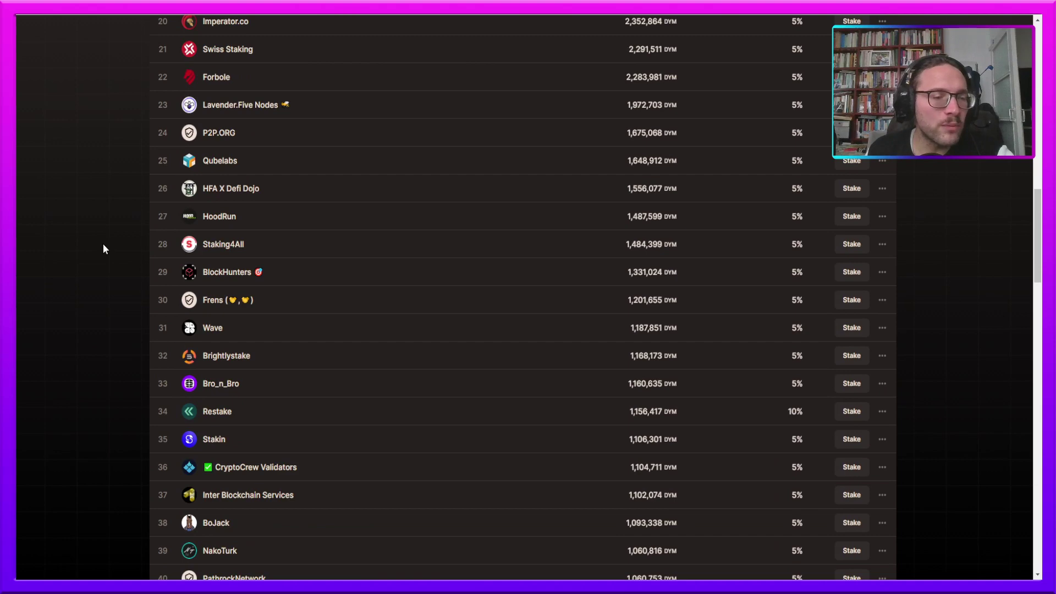
pyautogui.scroll(-7, 103, 244)
pyautogui.scroll(-15, 108, 255)
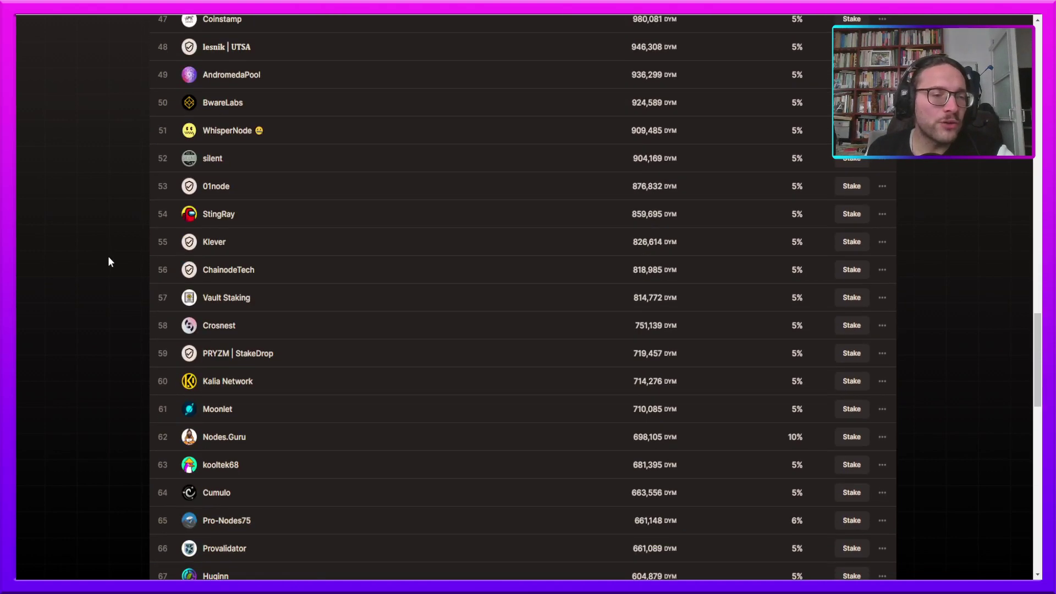
pyautogui.scroll(20, 114, 284)
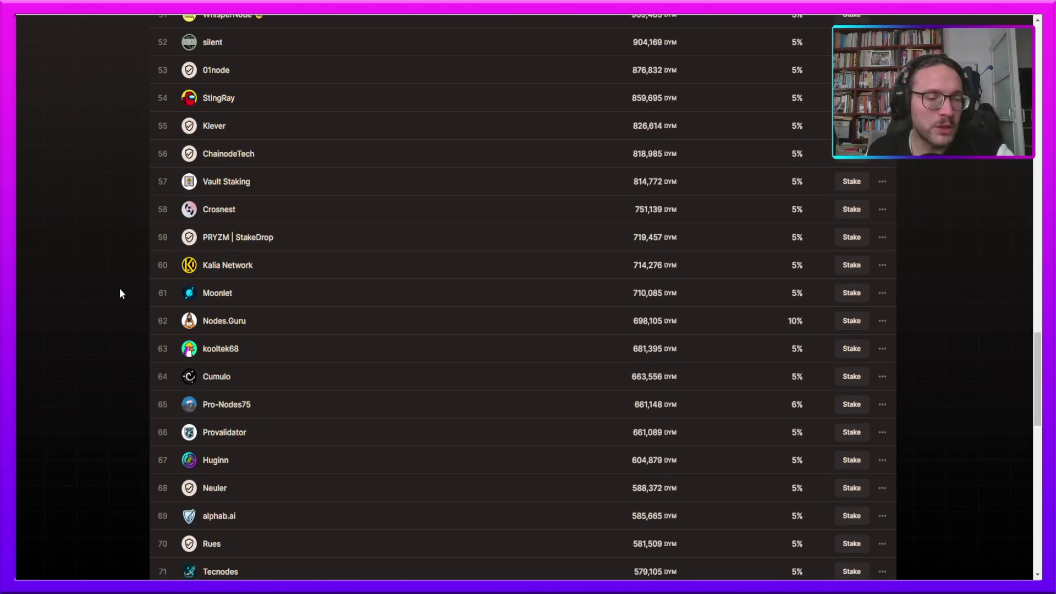
pyautogui.scroll(9, 121, 292)
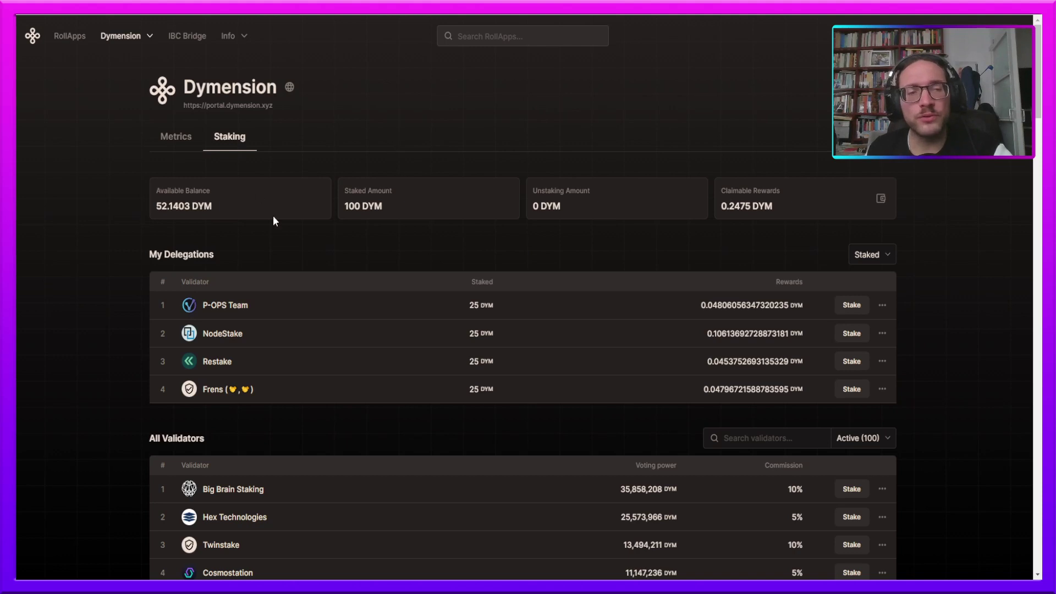
pyautogui.moveTo(339, 207); pyautogui.dragTo(401, 222)
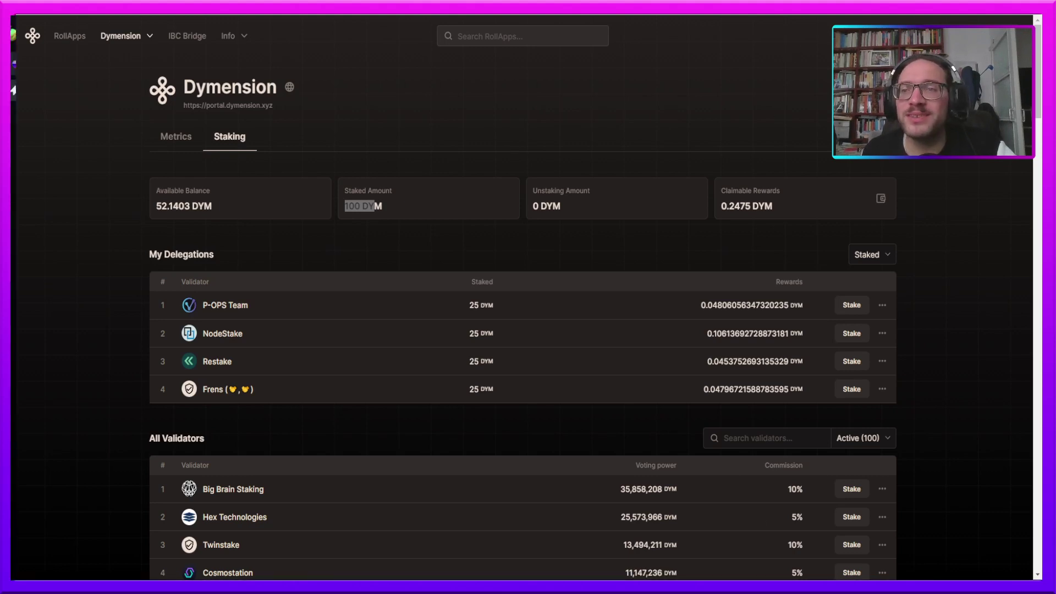
# - Open a new browser tab with the tfm.com Osmosis swap URL pasted in
pyautogui.hotkey('alt', 'Tab')
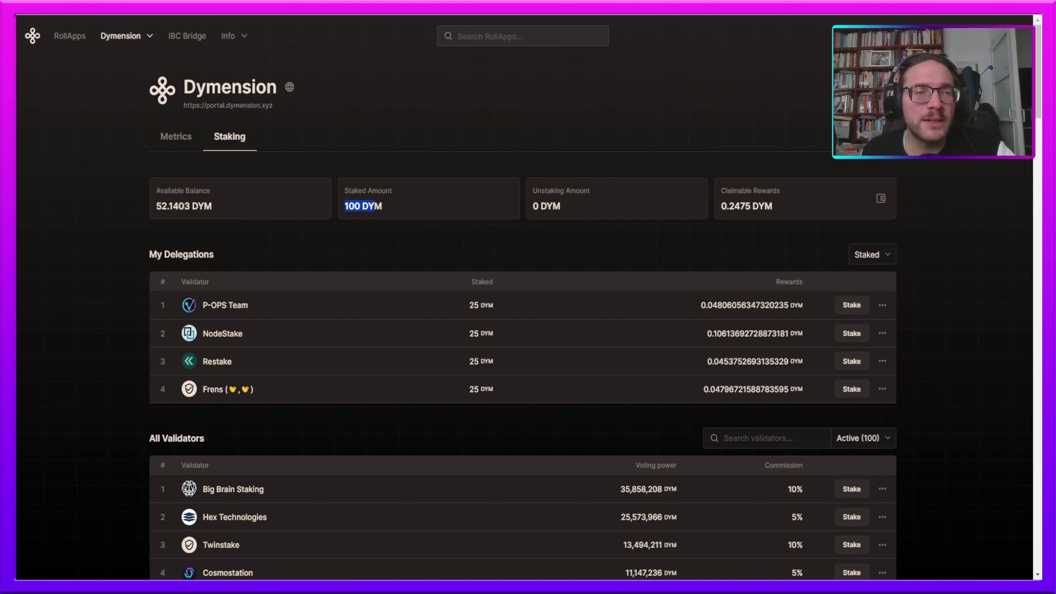
pyautogui.hotkey('ctrl', 't')
pyautogui.hotkey('ctrl', 'v')
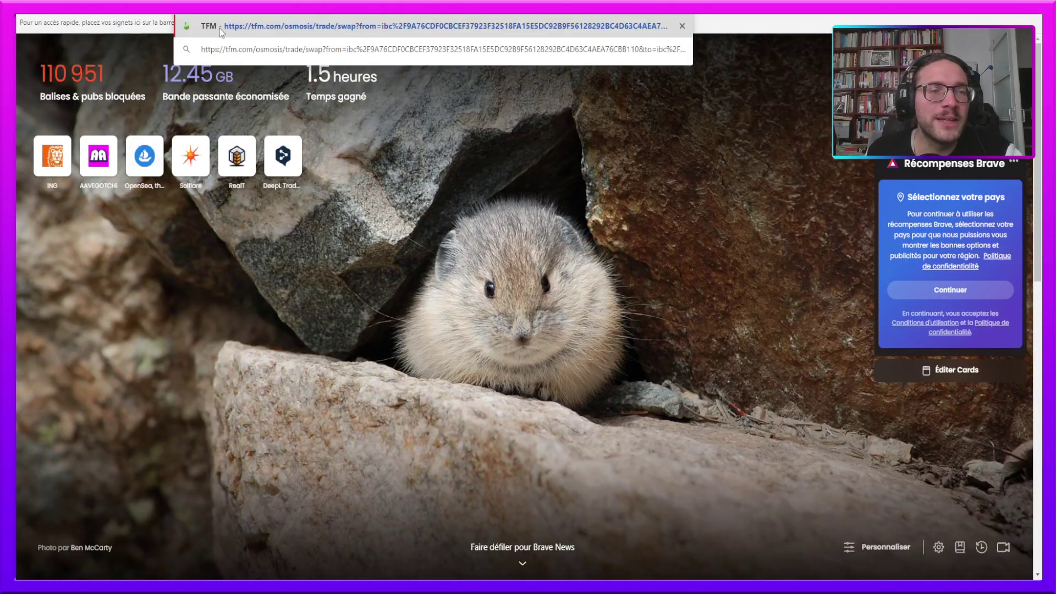
# - Load TFM, go to IBC Transfer, and open the FROM network list
pyautogui.press('Return')
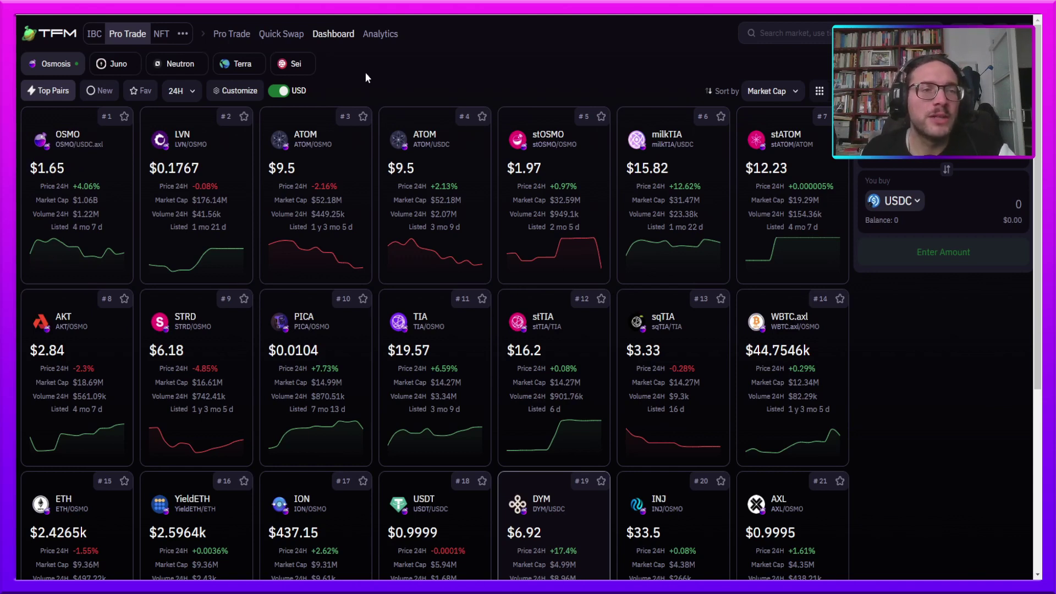
pyautogui.moveTo(94, 35)
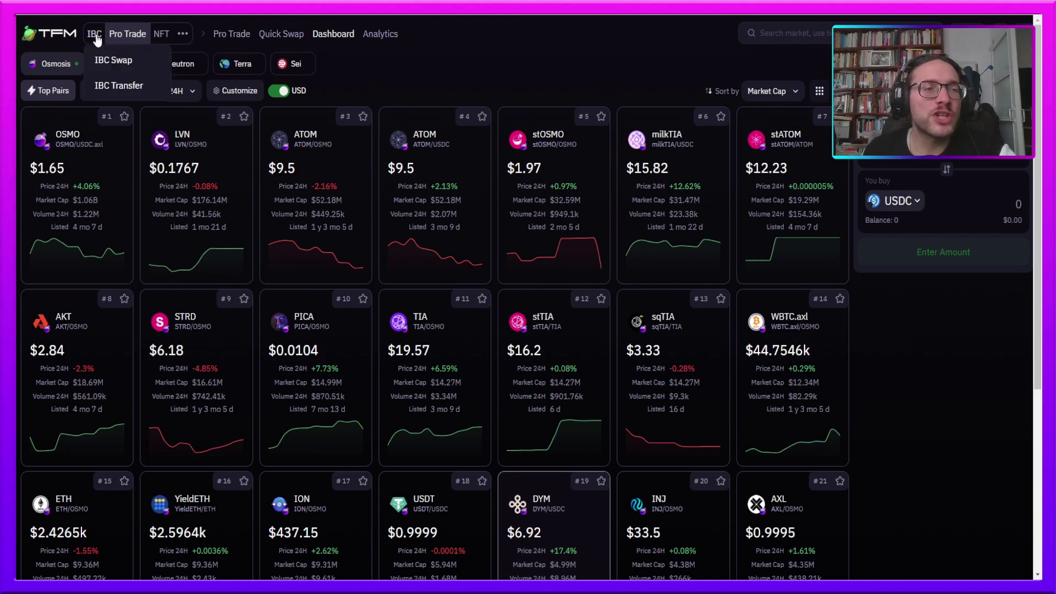
pyautogui.click(105, 88)
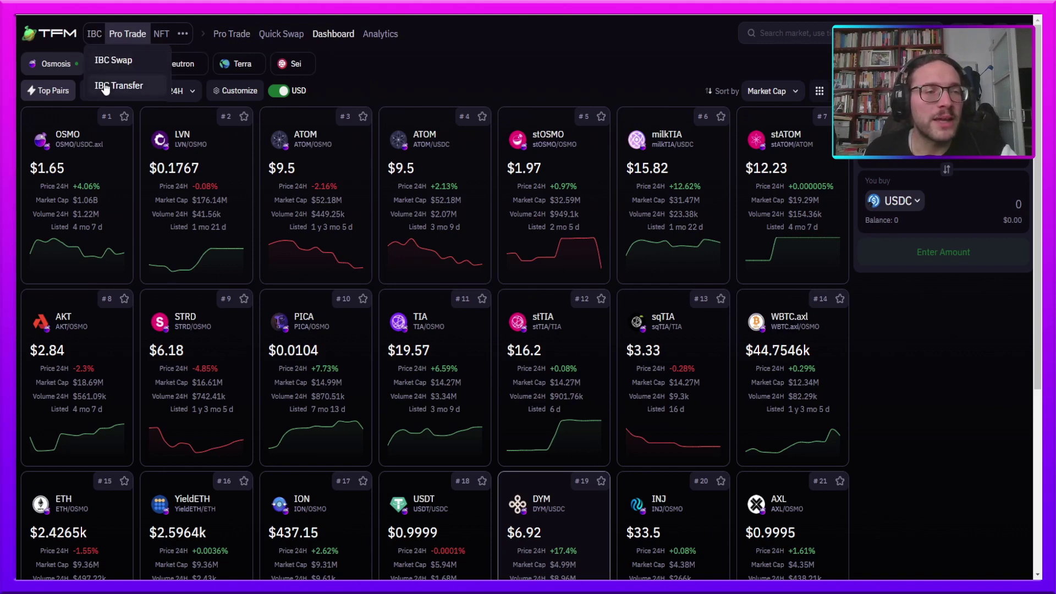
pyautogui.click(483, 176)
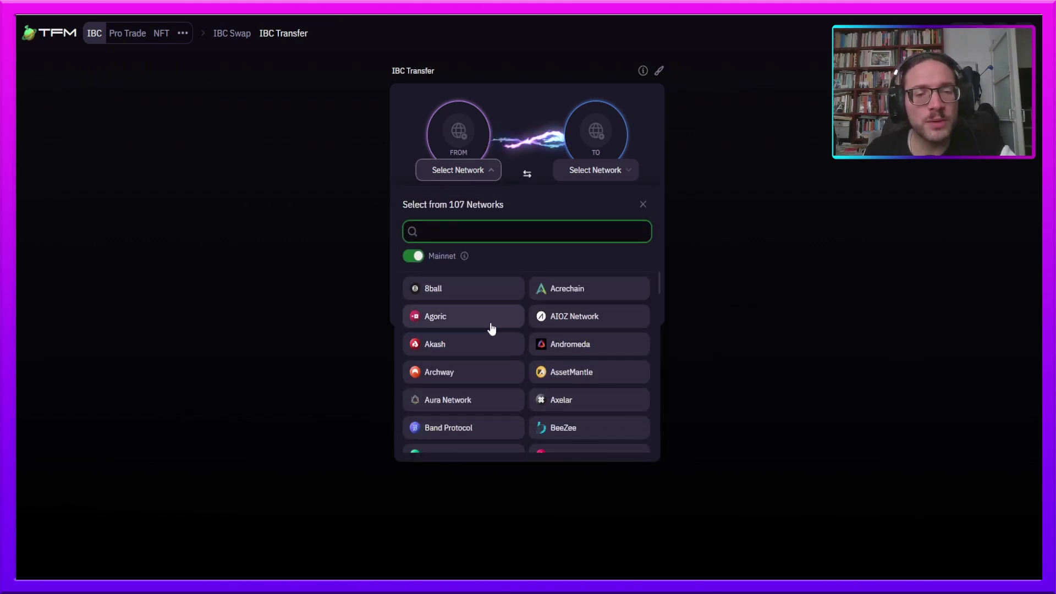
# - Set the transfer's source network to Dymension Hub and destination to Osmosis
pyautogui.write('dy')
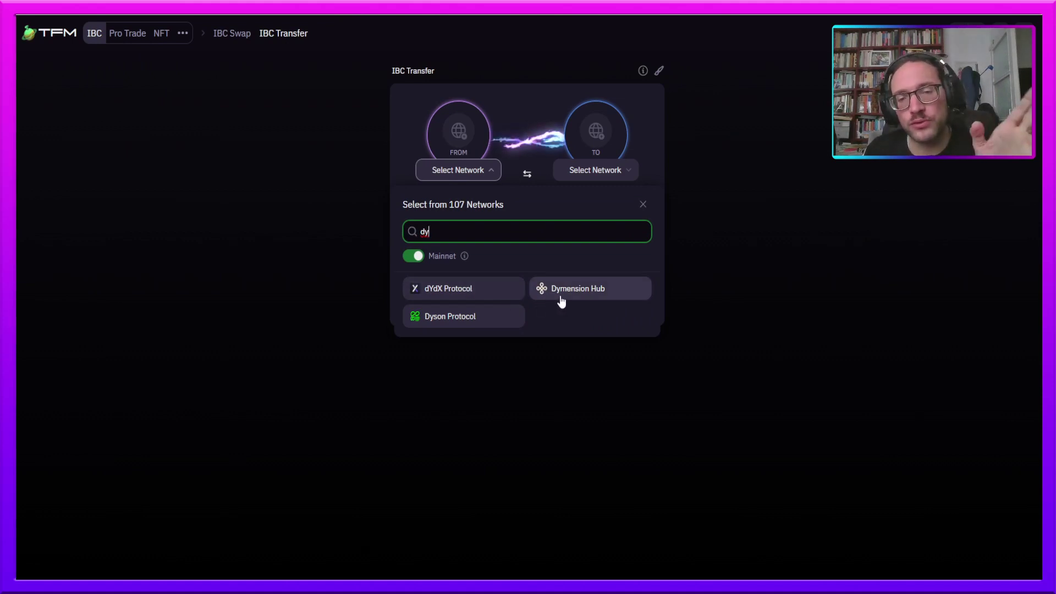
pyautogui.click(561, 300)
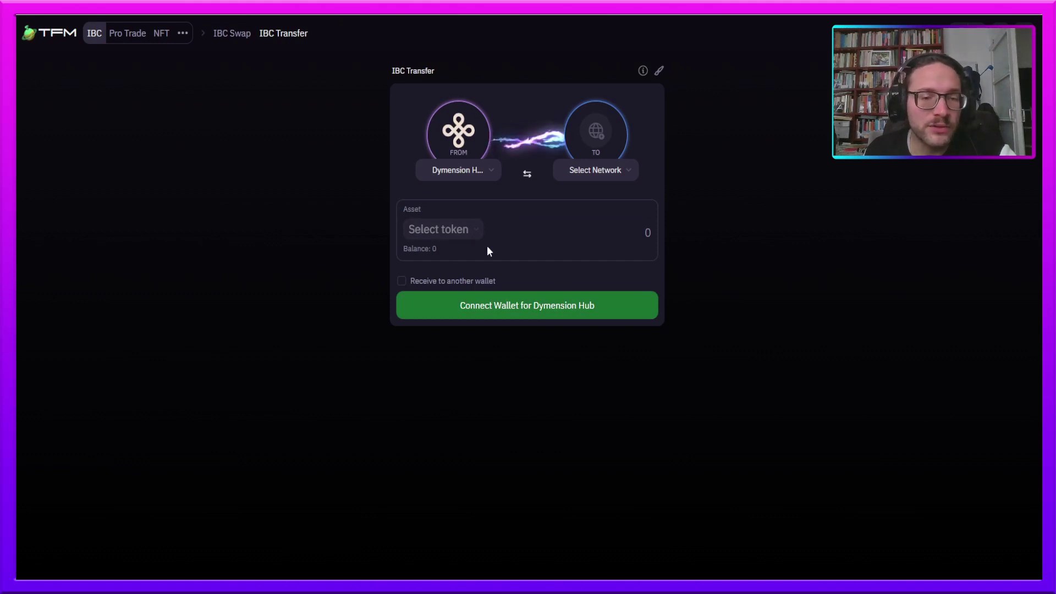
pyautogui.click(612, 136)
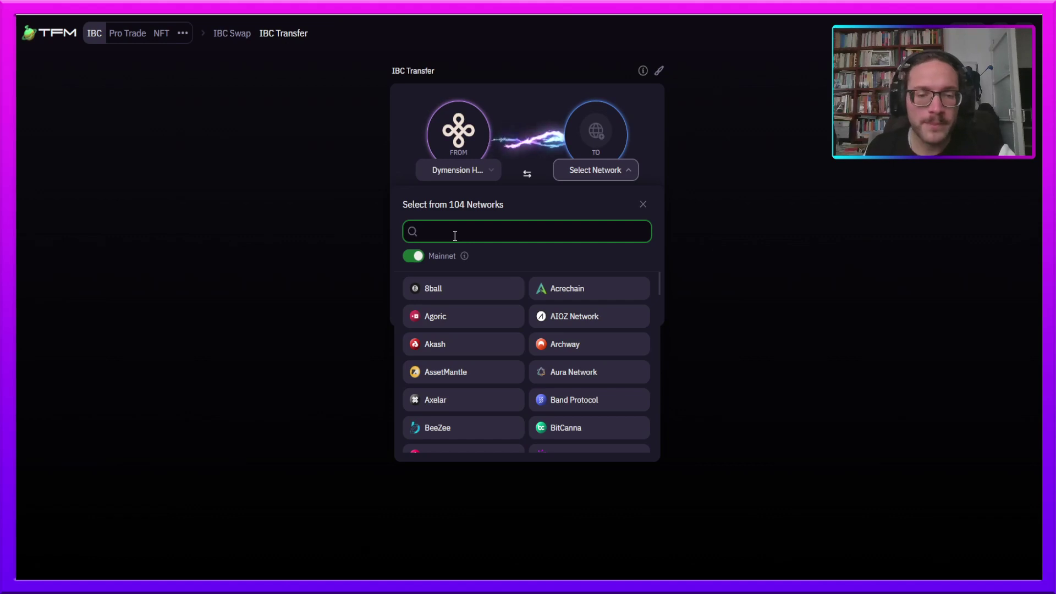
pyautogui.write('a')
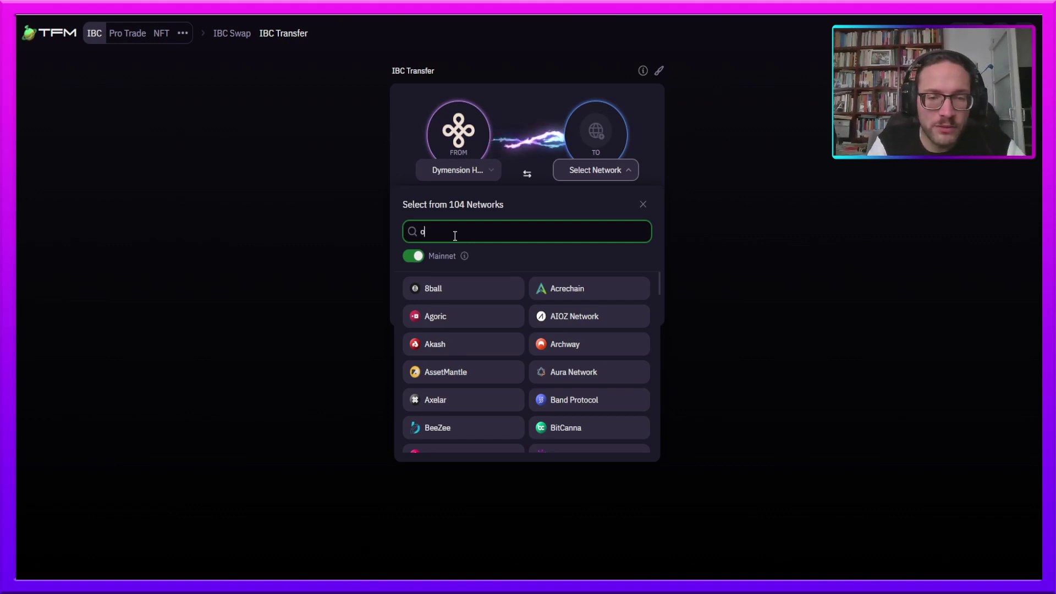
pyautogui.write('tom')
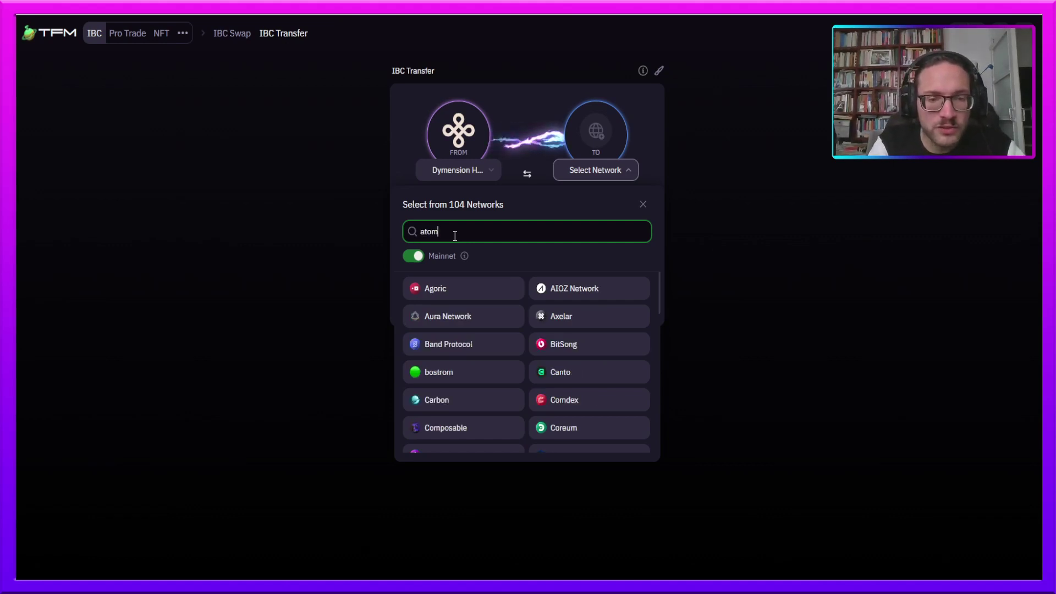
pyautogui.press('BackSpace')
pyautogui.press('BackSpace')
pyautogui.press('BackSpace')
pyautogui.press('BackSpace')
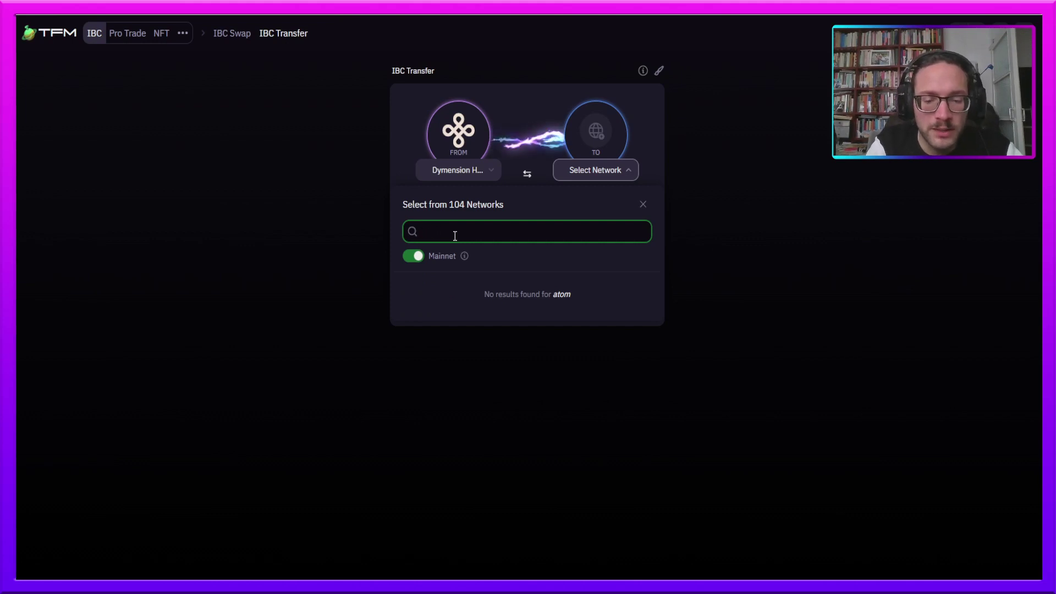
pyautogui.write('osmo')
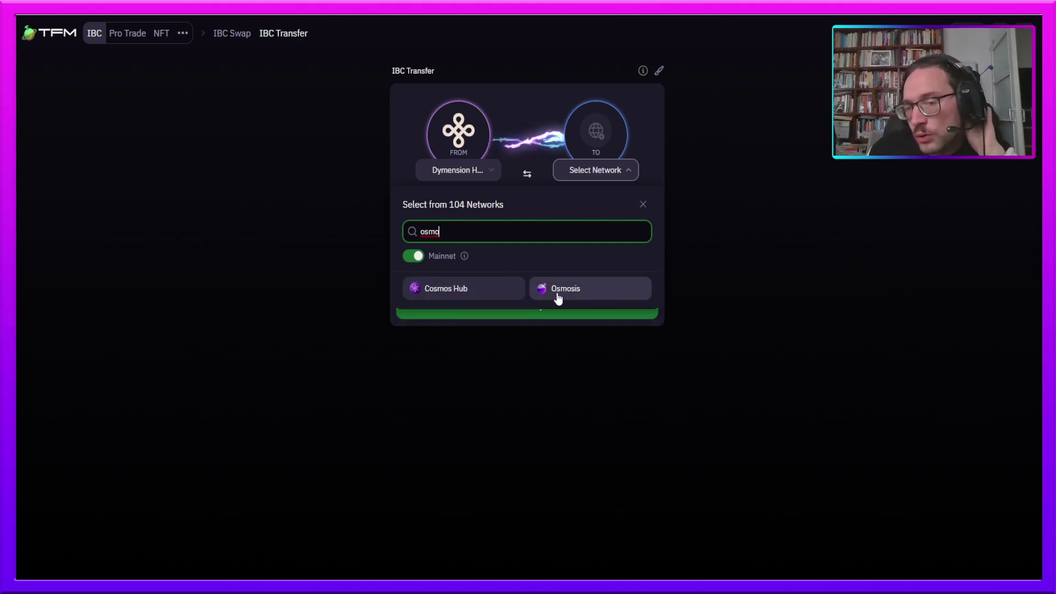
pyautogui.click(481, 302)
pyautogui.click(468, 230)
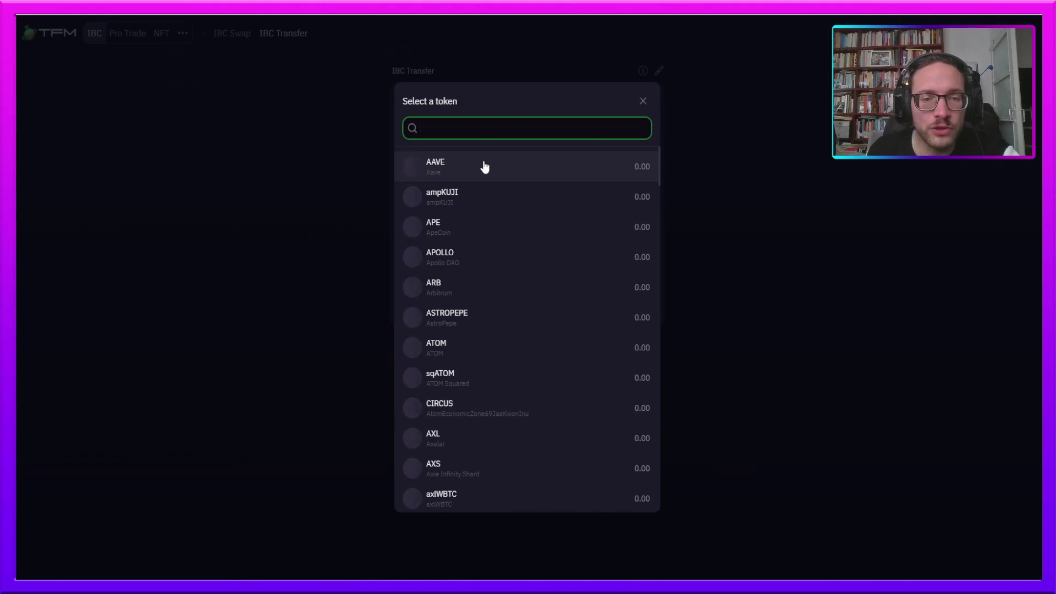
pyautogui.click(644, 101)
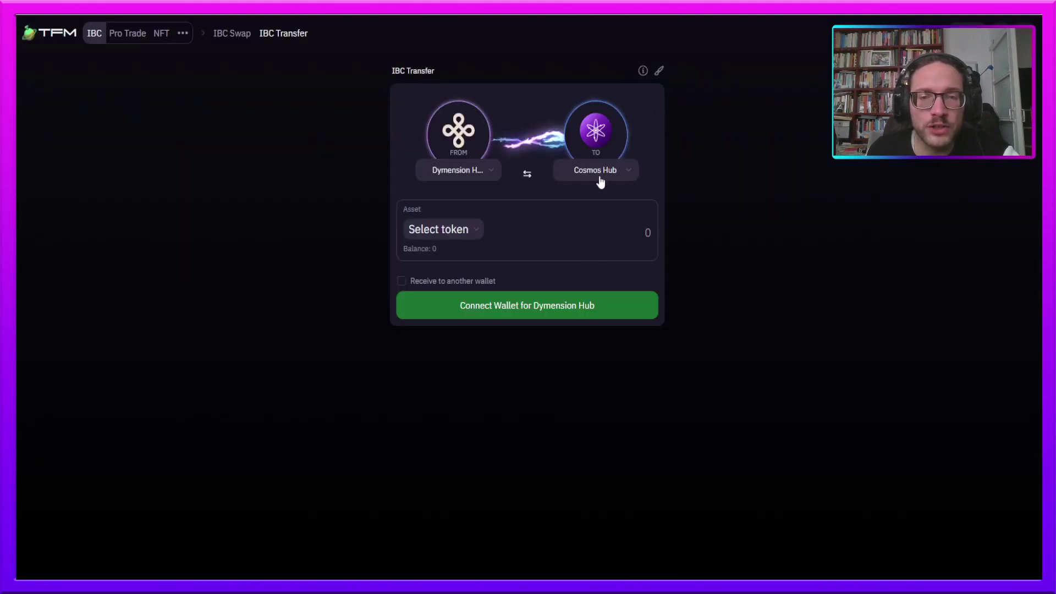
pyautogui.click(585, 300)
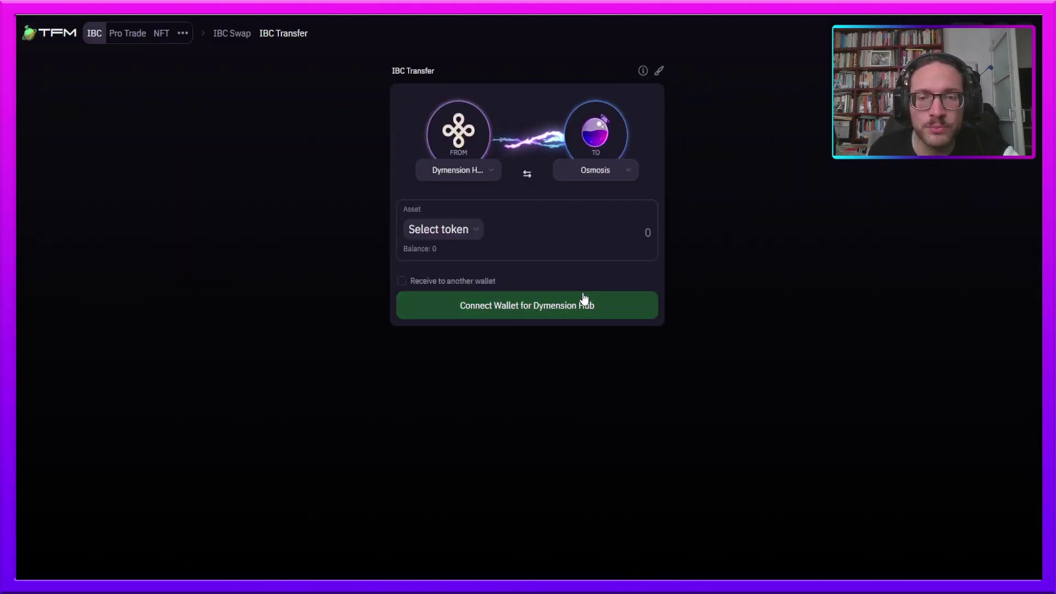
# - Choose DYM as the token to send
pyautogui.click(474, 238)
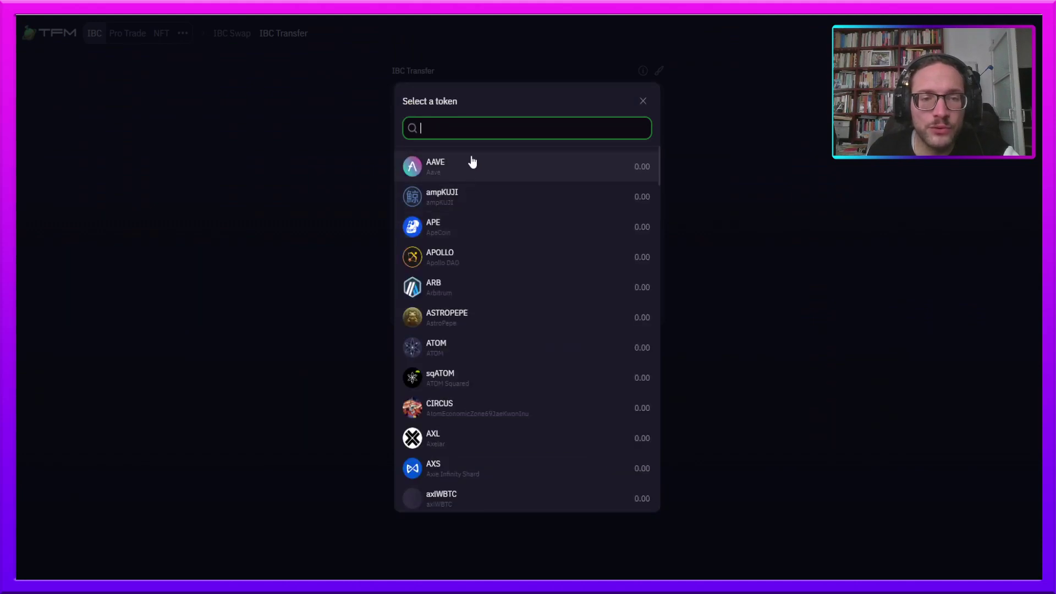
pyautogui.write('dy')
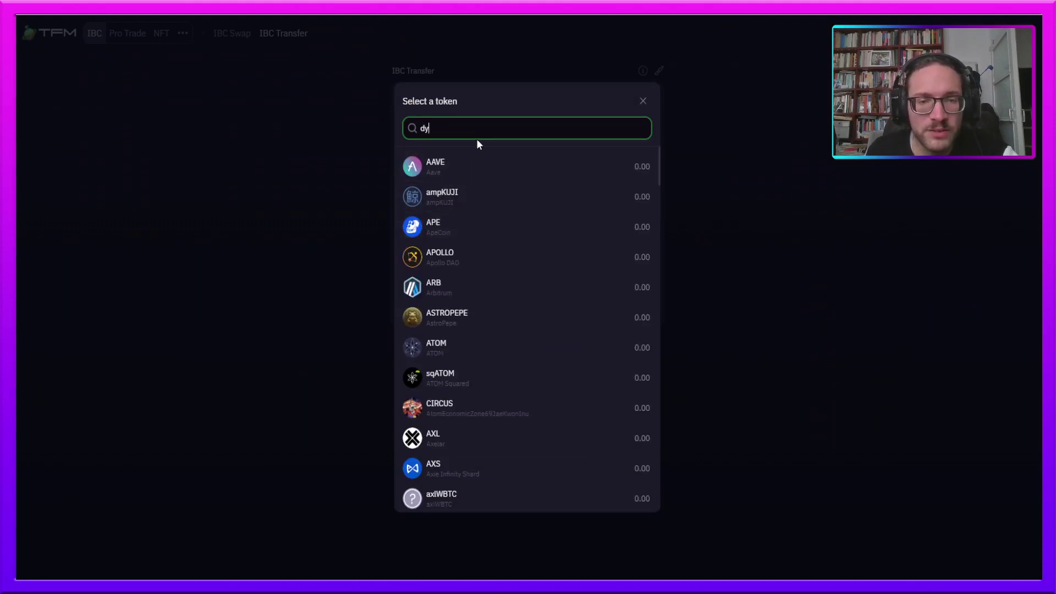
pyautogui.click(448, 322)
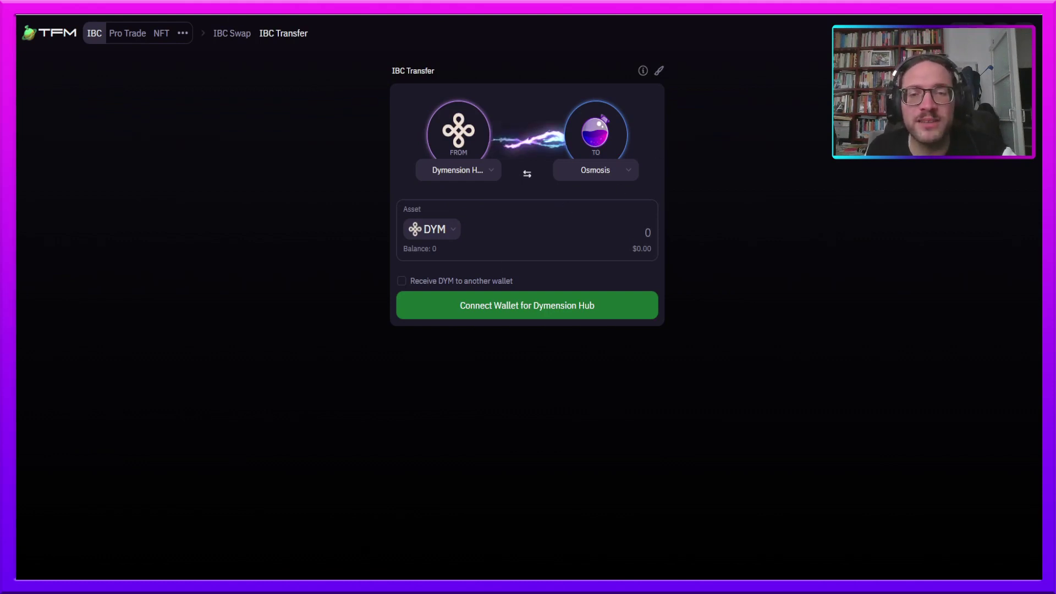
pyautogui.hotkey('ctrl', 't')
# - Open Osmosis and set a swap selling the full 77 DYM balance for ATOM
pyautogui.write('o')
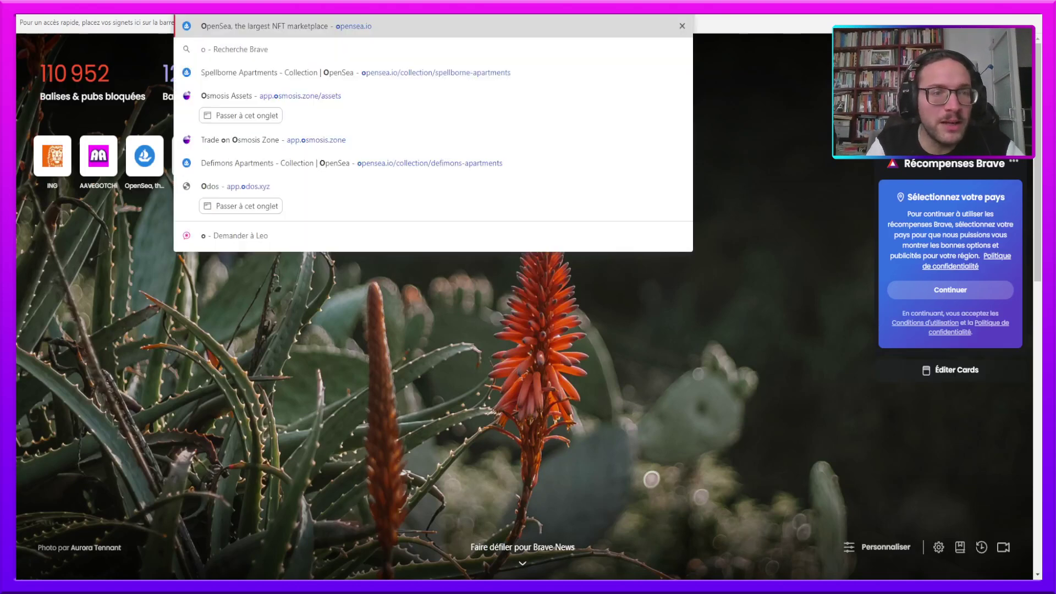
pyautogui.write('smo')
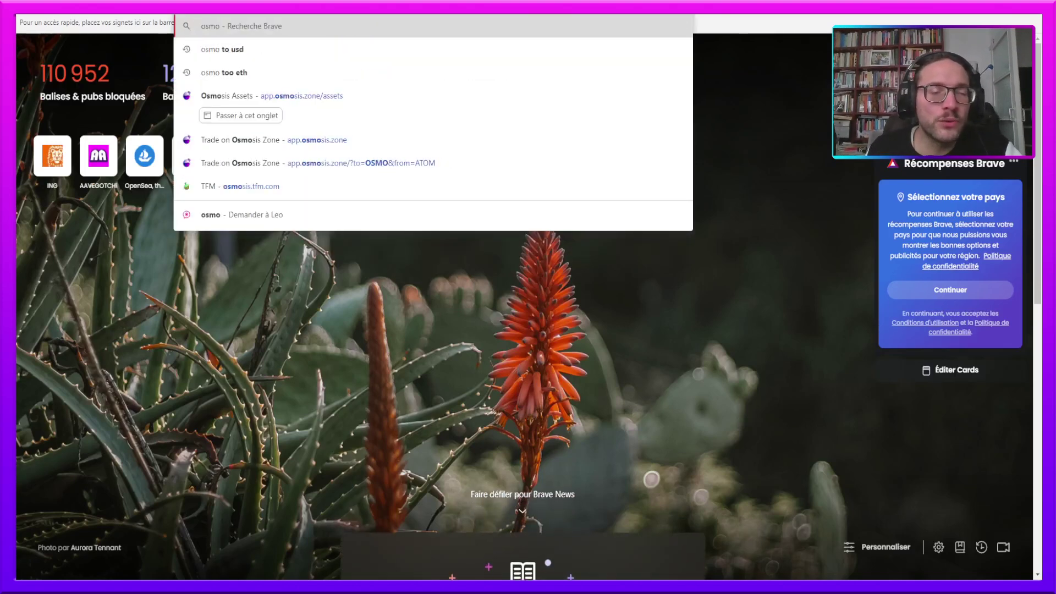
pyautogui.click(325, 147)
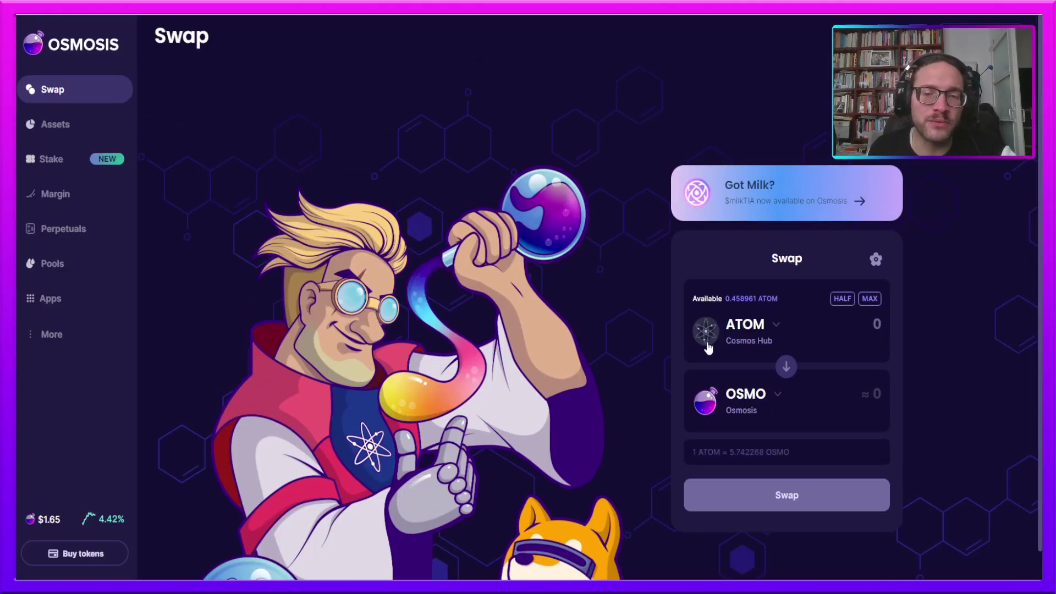
pyautogui.click(785, 365)
pyautogui.click(780, 326)
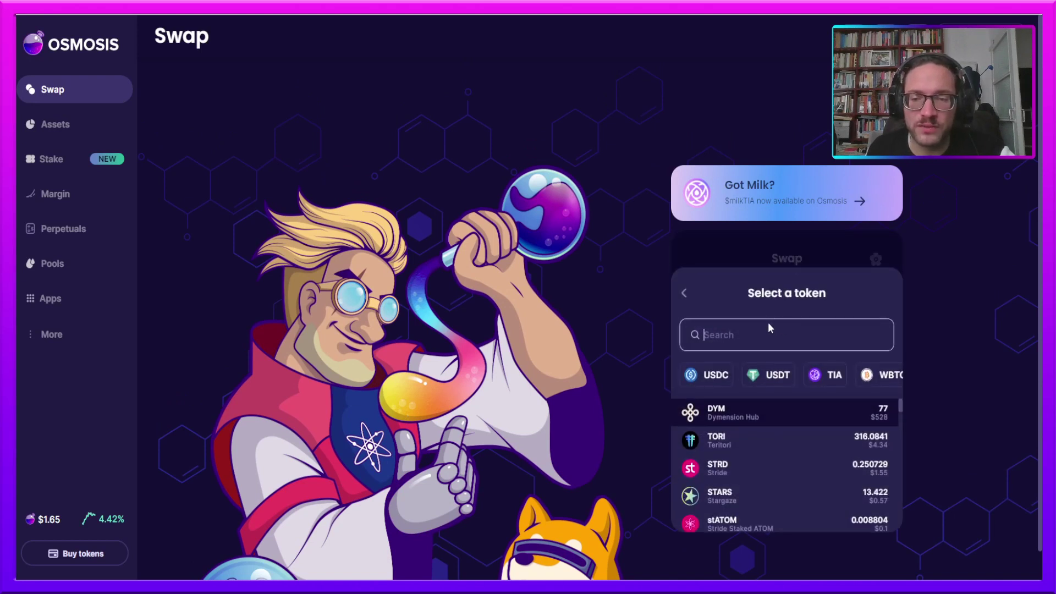
pyautogui.click(748, 413)
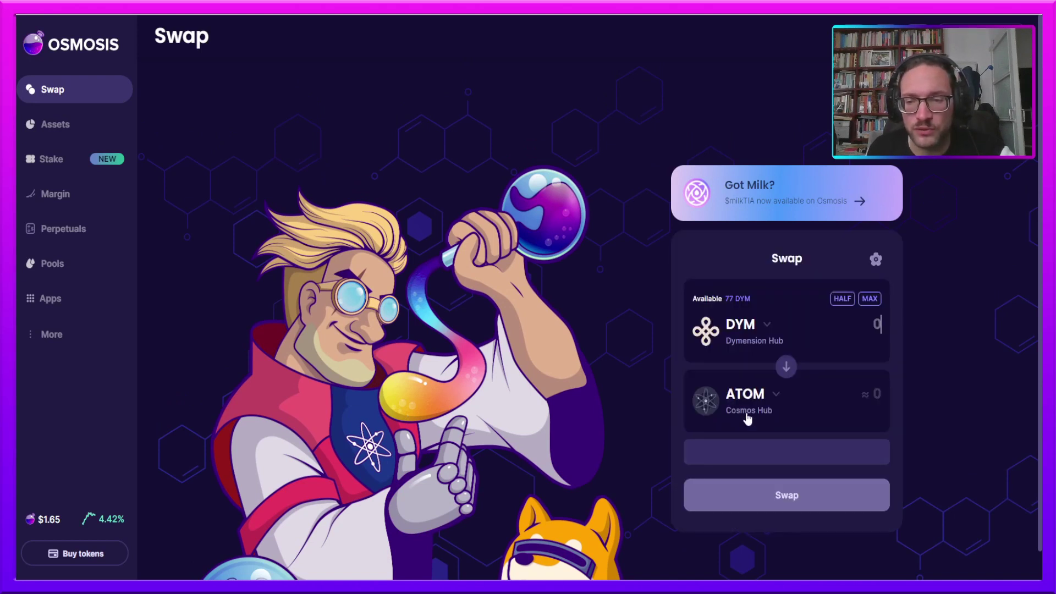
pyautogui.click(872, 301)
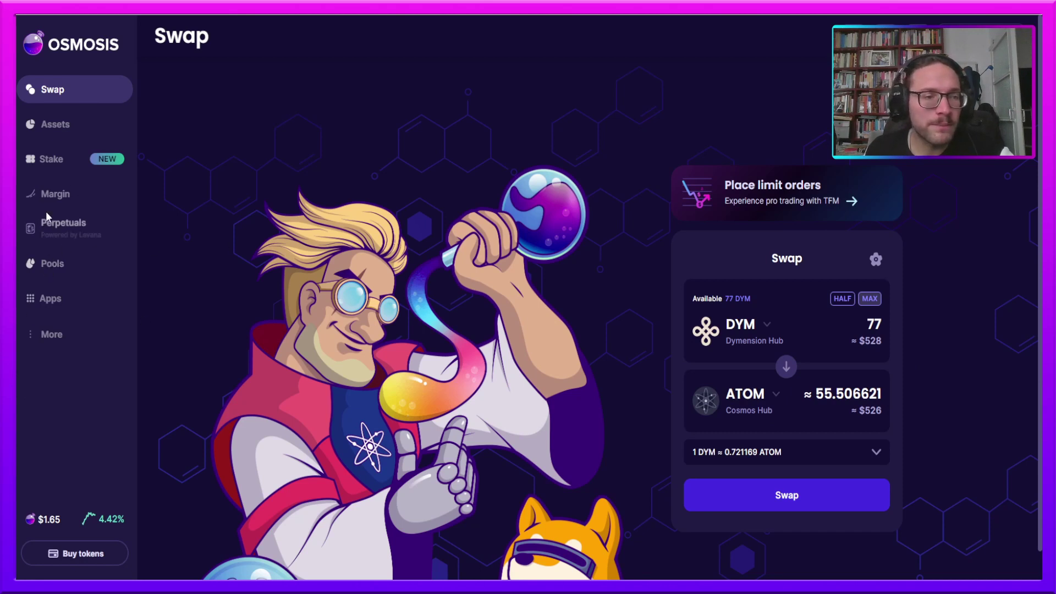
# - View the Osmosis Assets balances, open the ATOM withdrawal dialog, then close it unsent
pyautogui.click(63, 126)
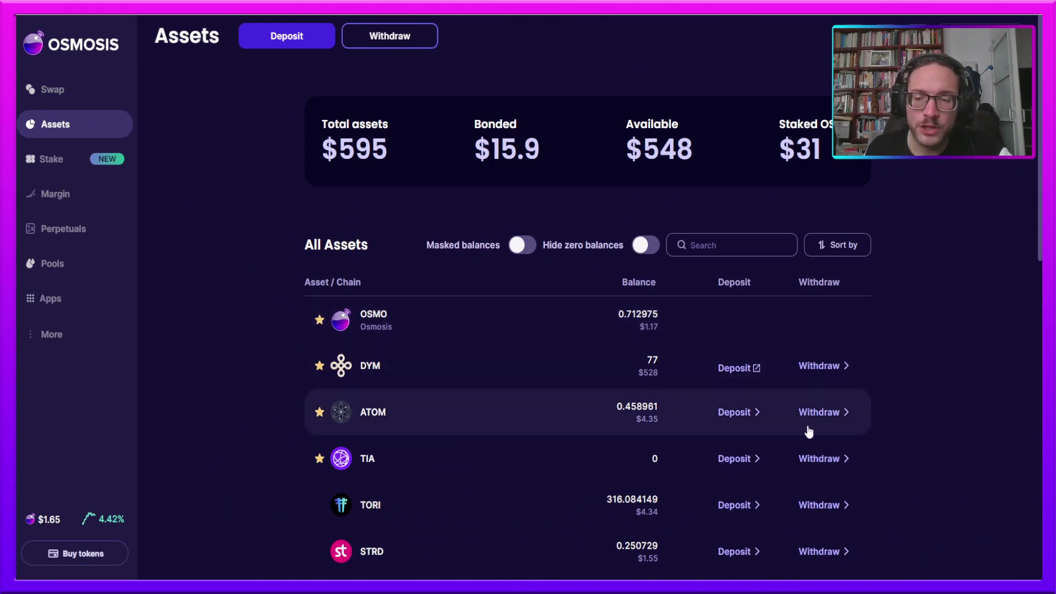
pyautogui.click(823, 417)
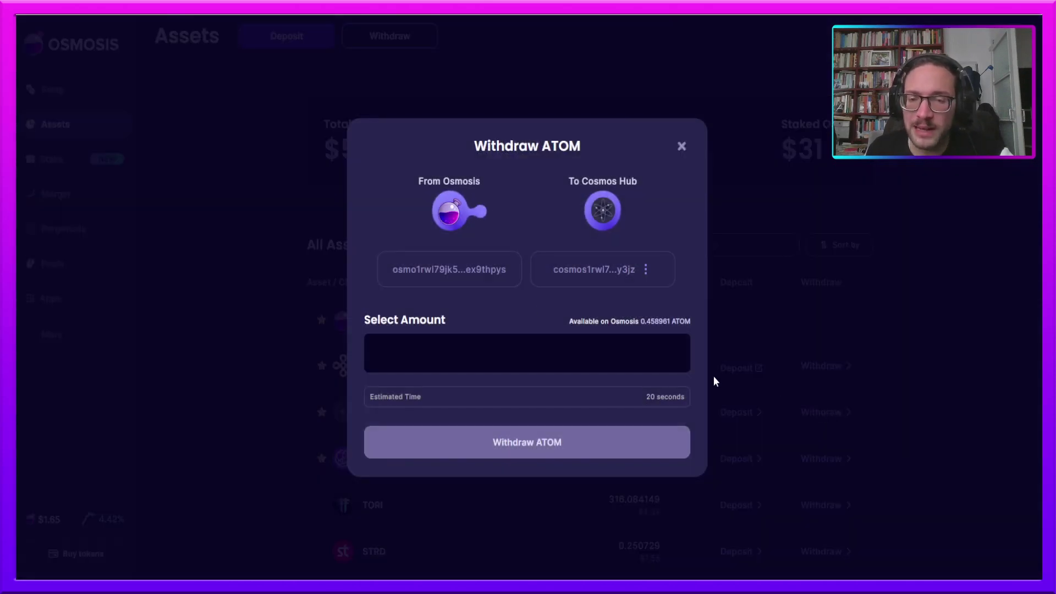
pyautogui.click(488, 349)
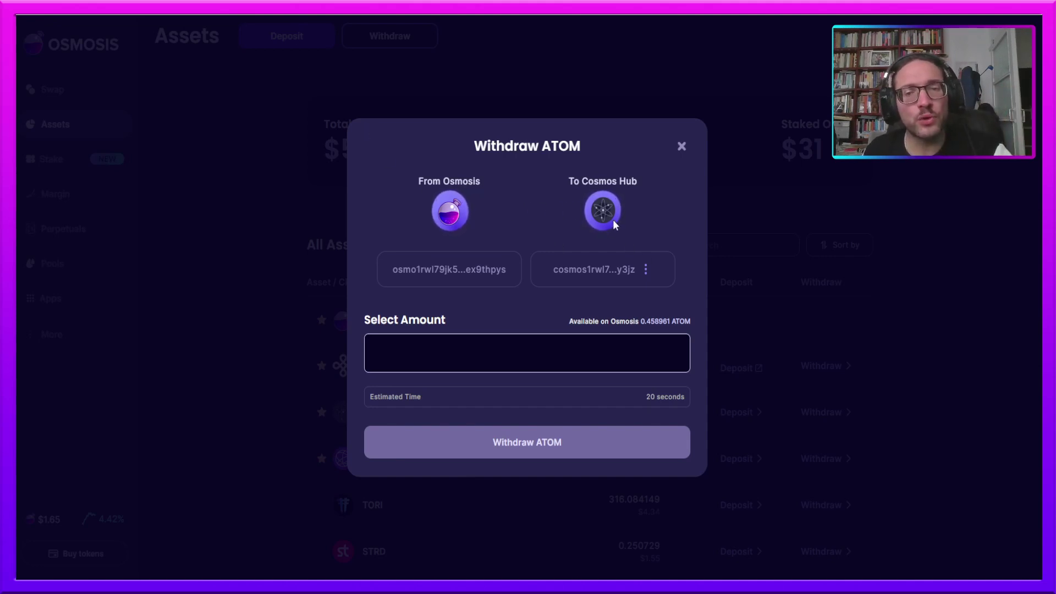
pyautogui.click(681, 147)
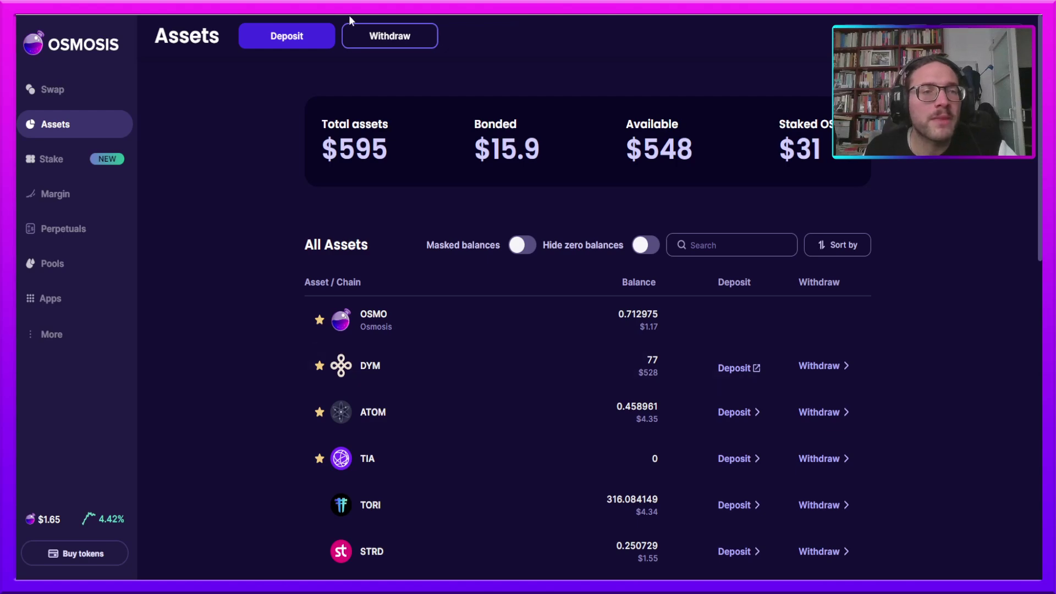
pyautogui.hotkey('ctrl', 't')
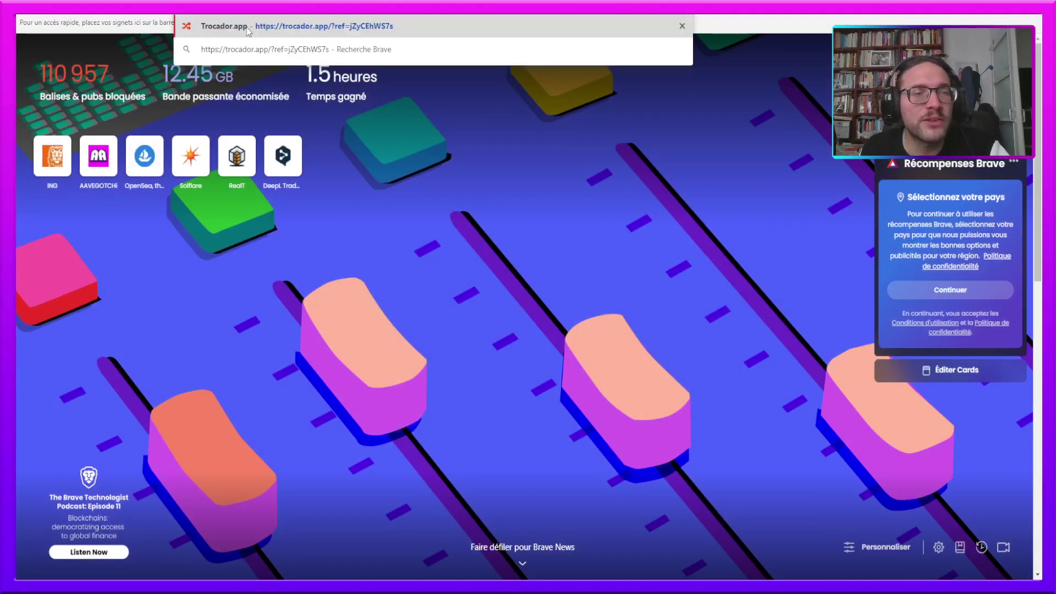
# - Go to trocador.app and choose ATOM on Cosmos (Mainnet) as the currency to send
pyautogui.click(299, 23)
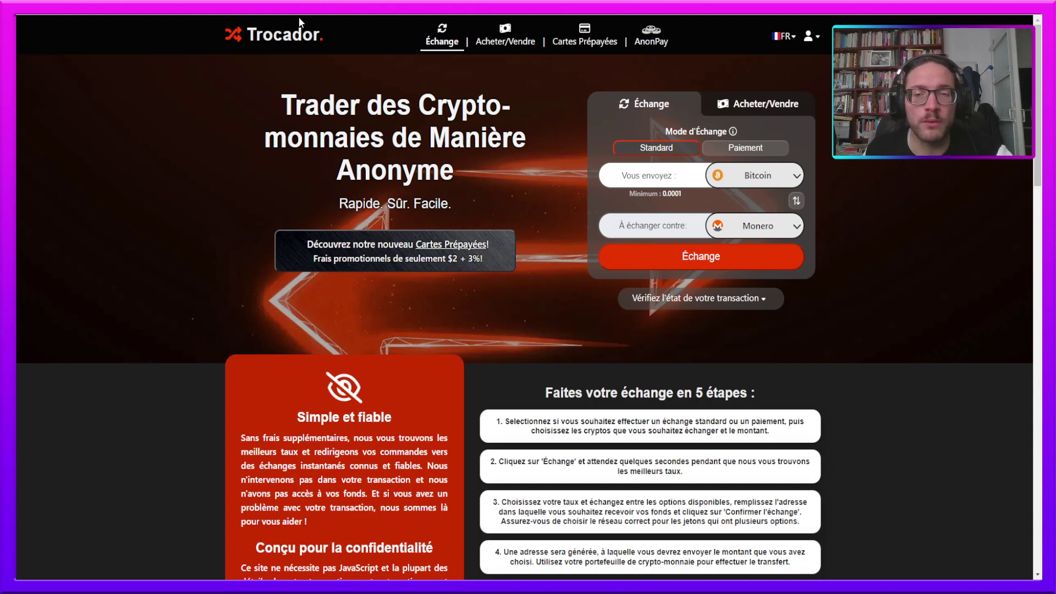
pyautogui.click(737, 175)
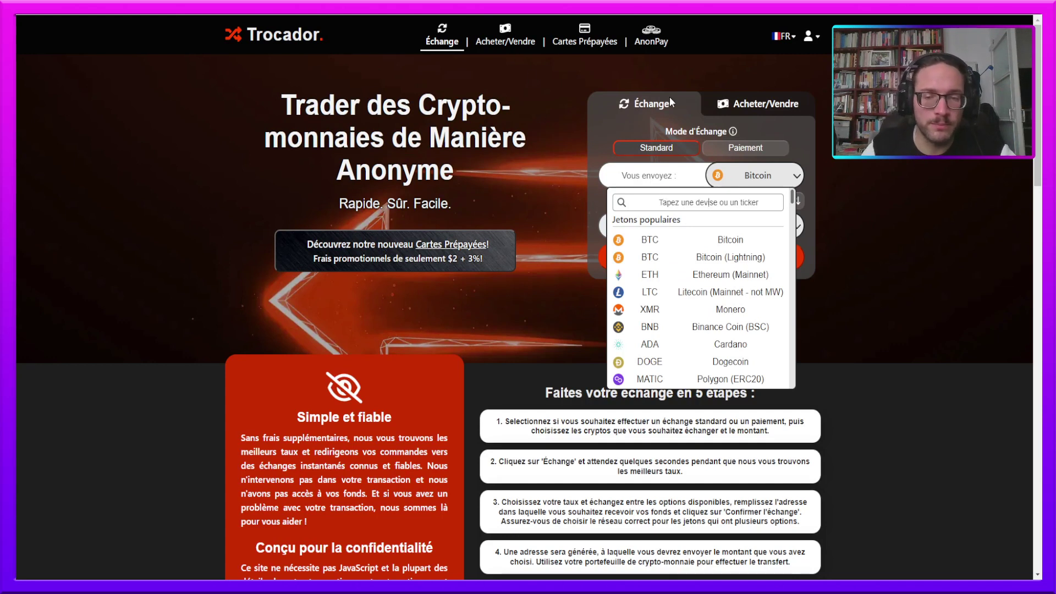
pyautogui.click(639, 176)
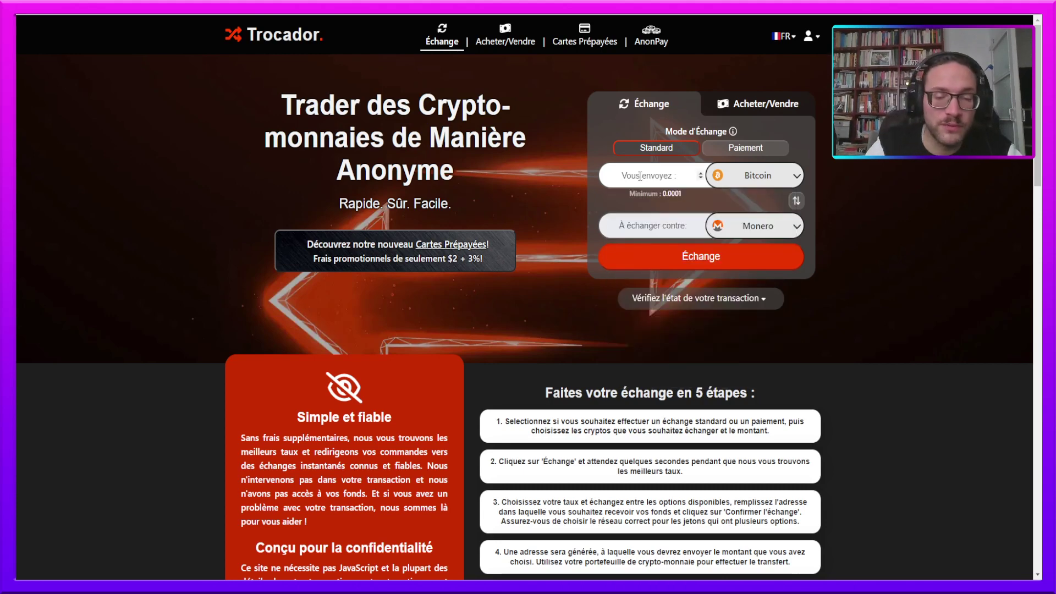
pyautogui.click(720, 176)
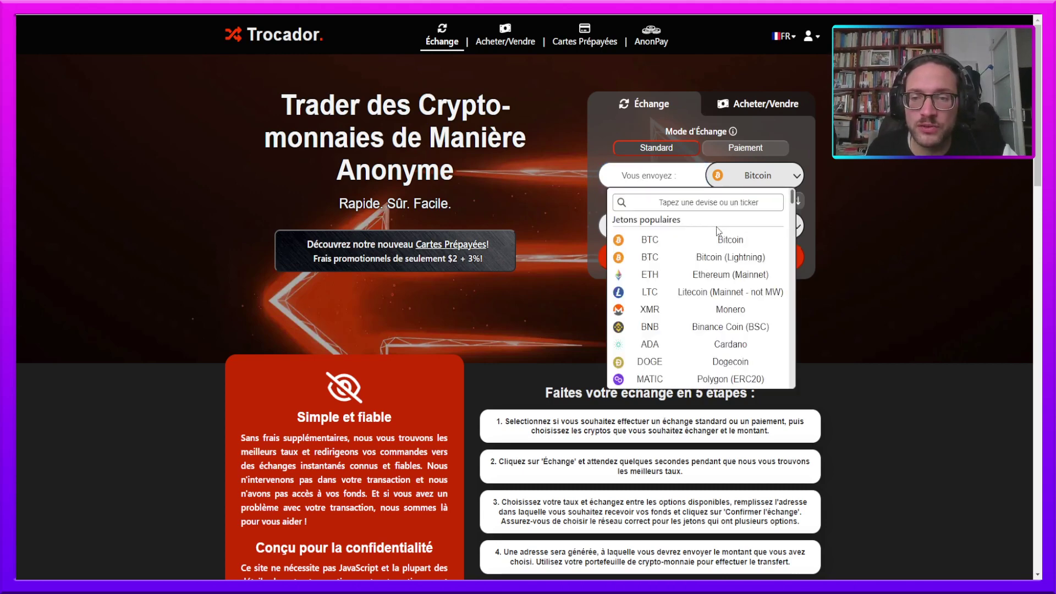
pyautogui.write('ATOM')
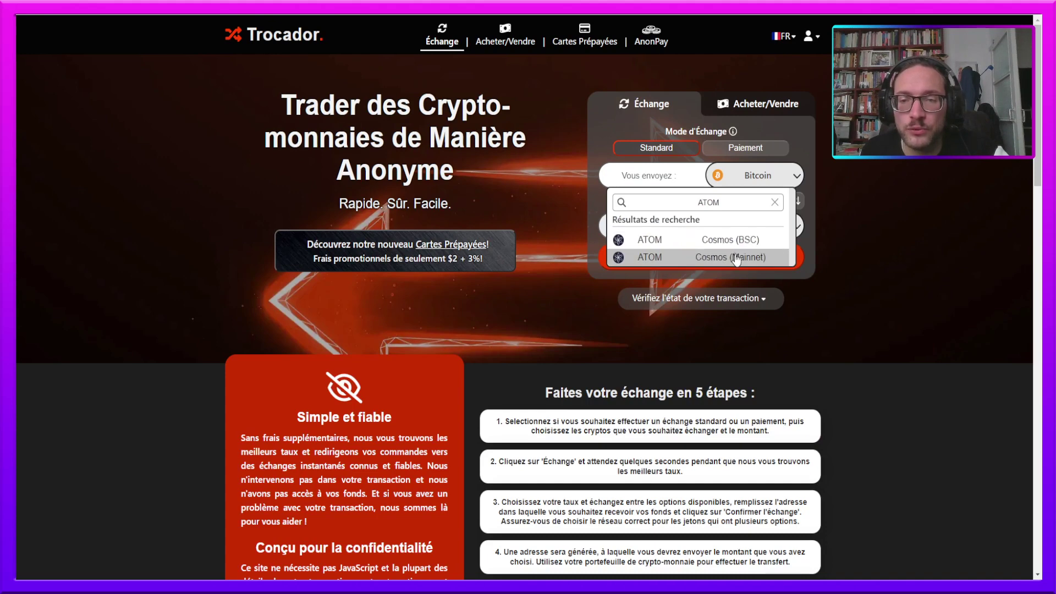
pyautogui.click(716, 258)
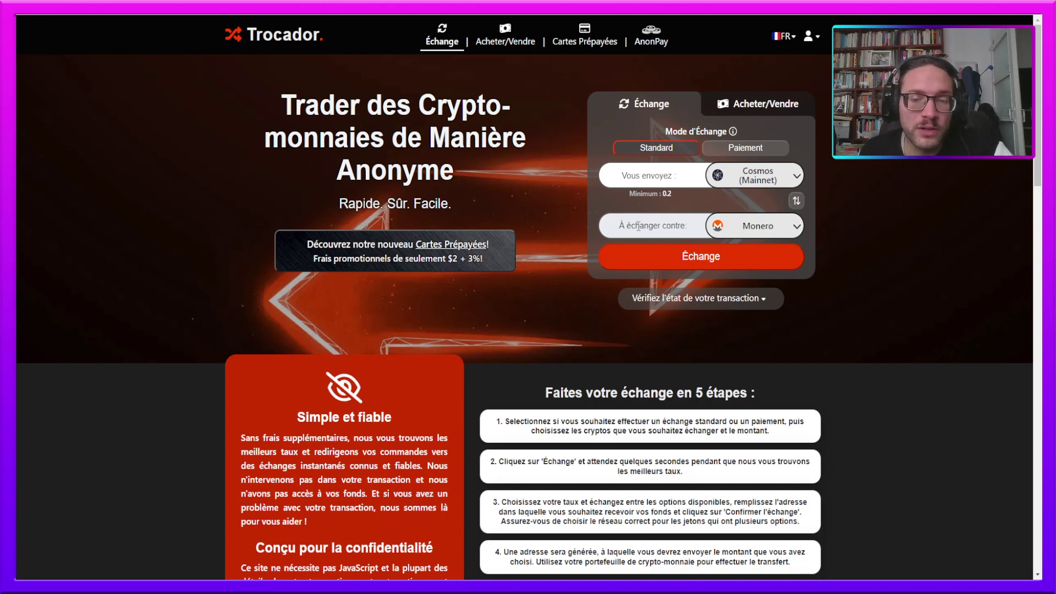
# - Choose Tether (Polygon) to receive, enter 55 to send, and request exchange offers
pyautogui.click(751, 226)
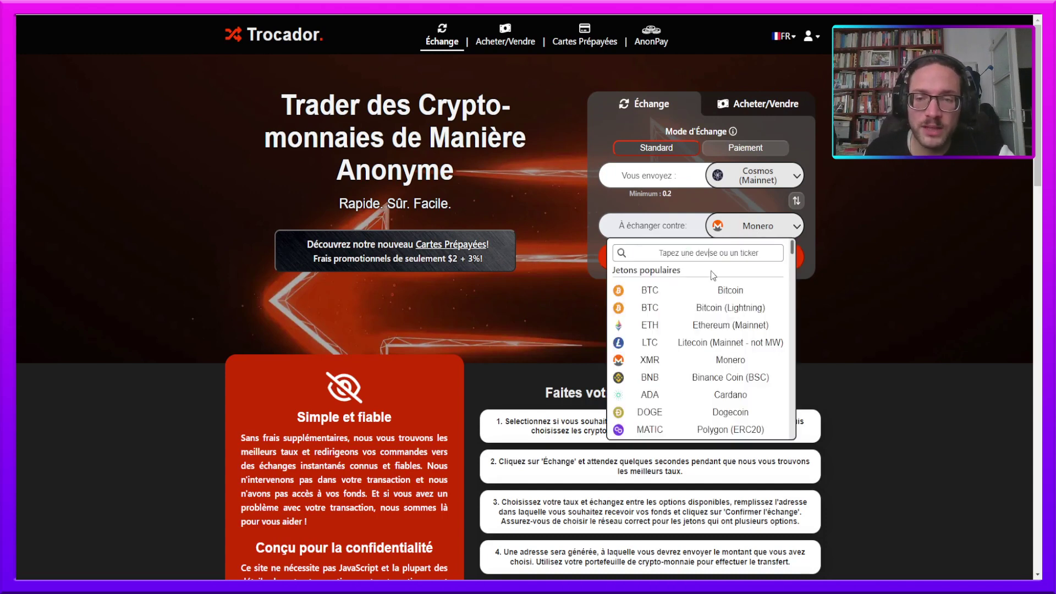
pyautogui.write('USDT')
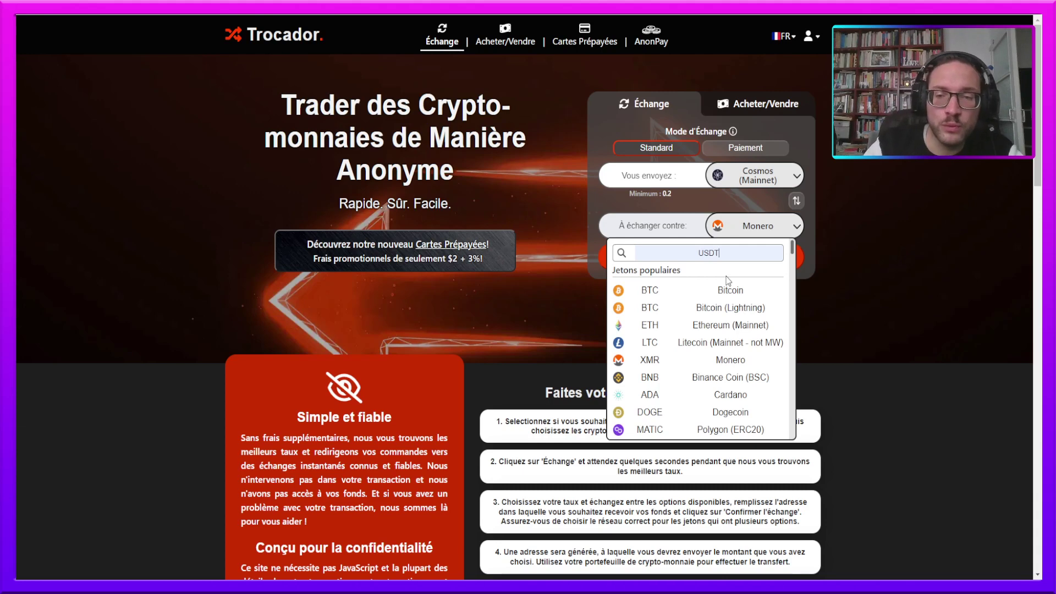
pyautogui.press('Return')
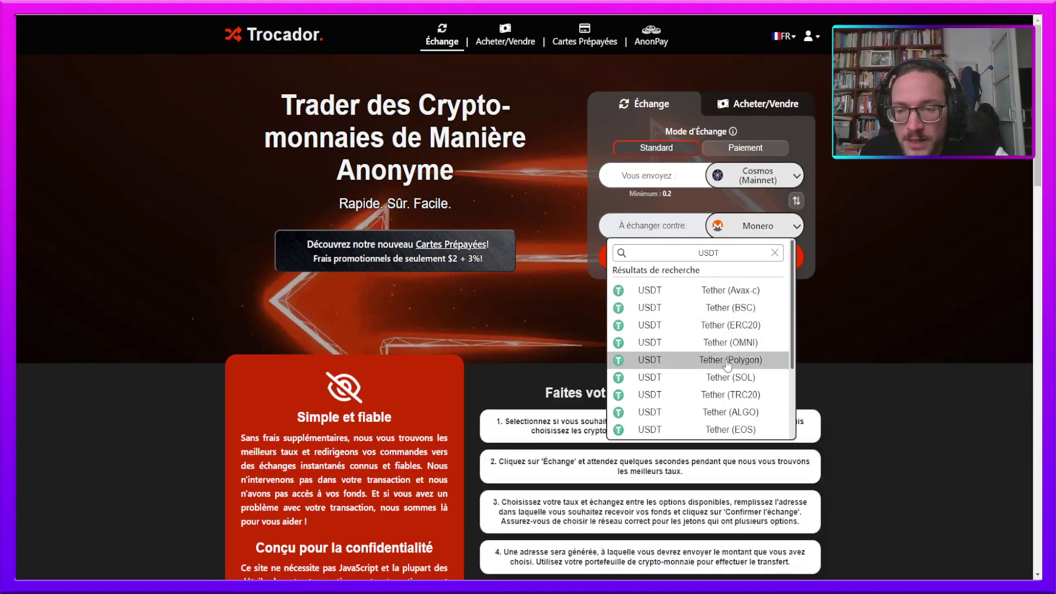
pyautogui.click(722, 360)
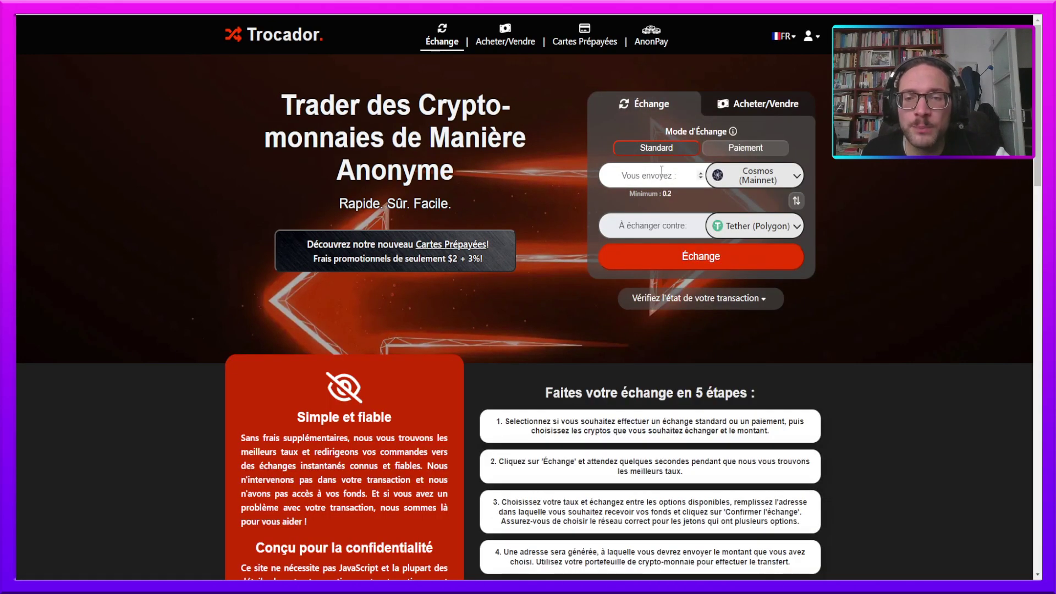
pyautogui.click(652, 175)
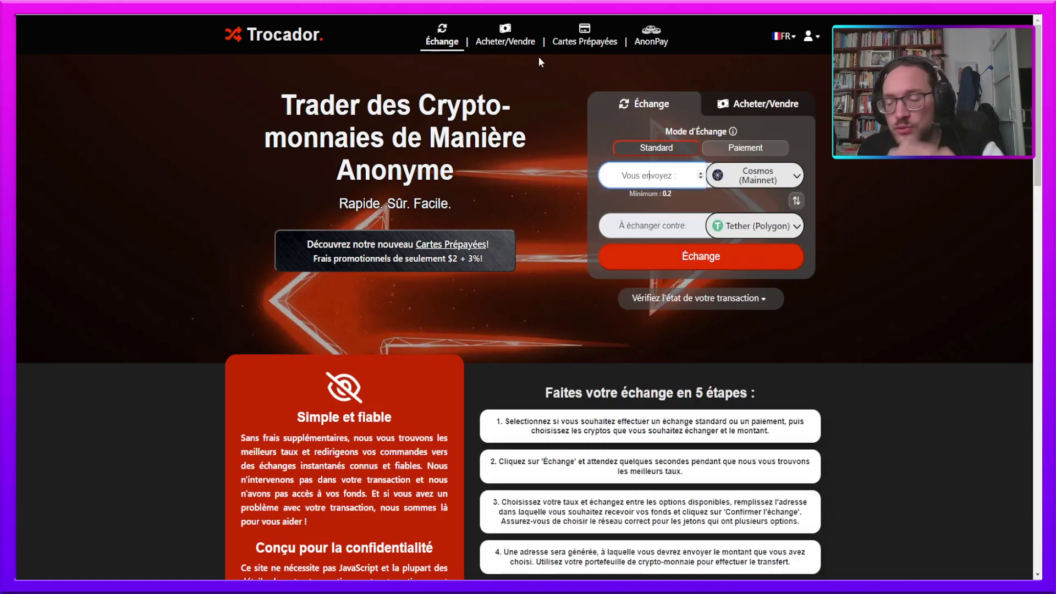
pyautogui.write('55')
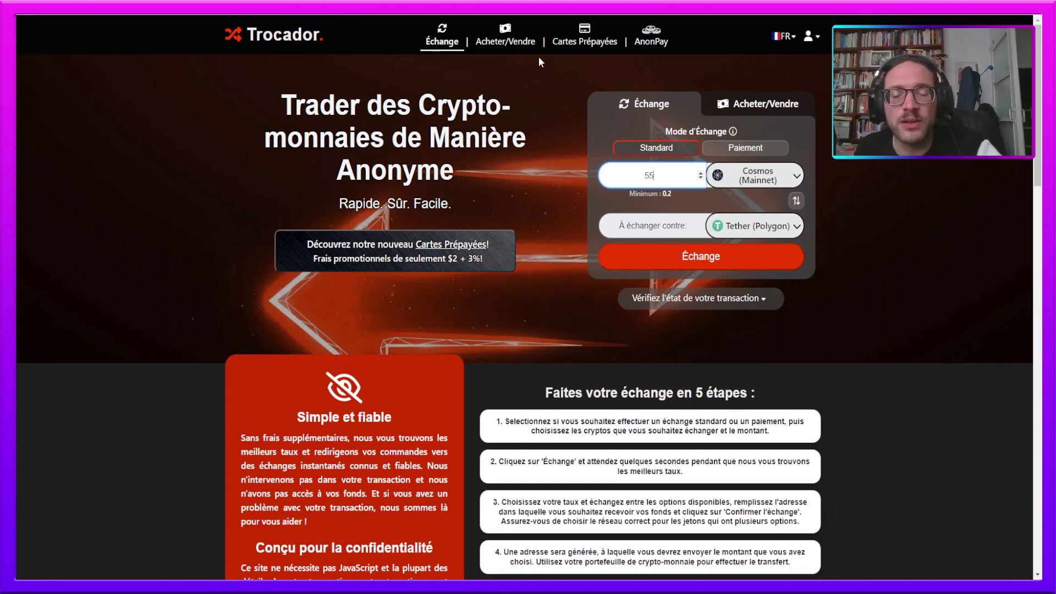
pyautogui.click(686, 263)
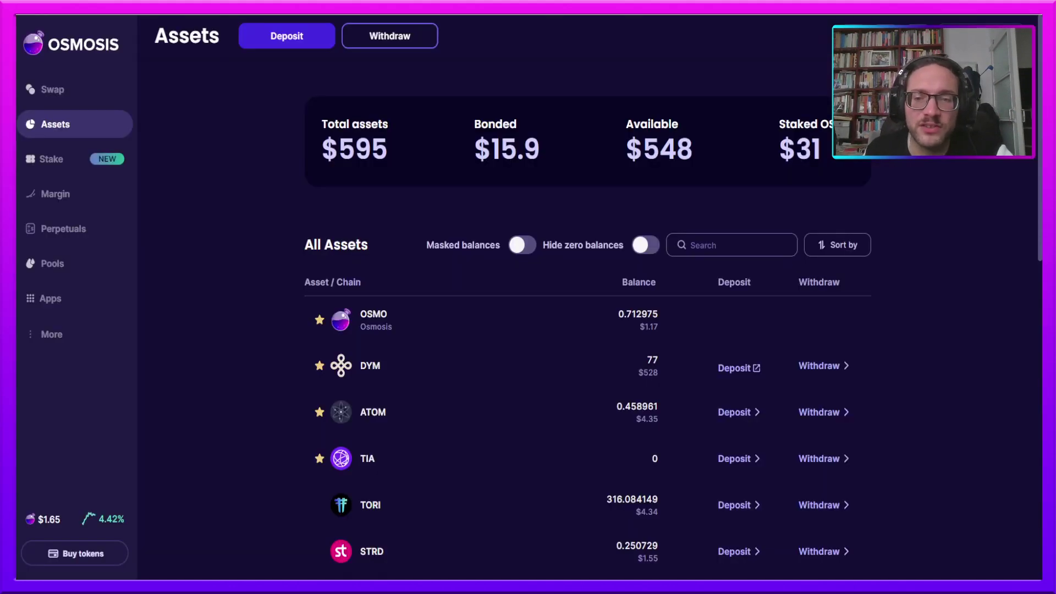
# - On the Osmosis swap page, enter 55 ATOM to compare the swap quote
pyautogui.click(54, 90)
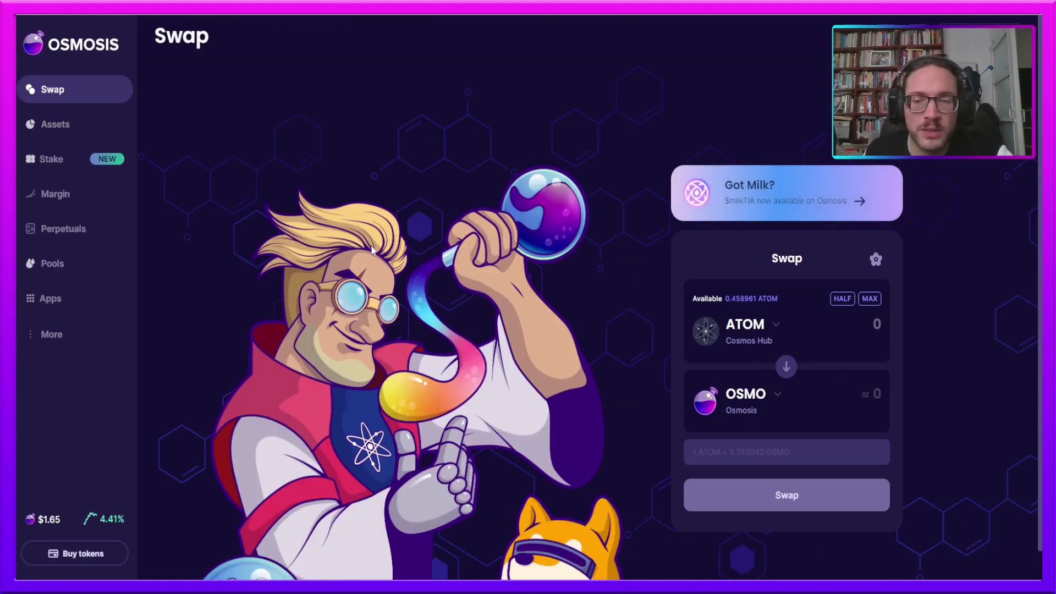
pyautogui.click(852, 327)
pyautogui.write('55')
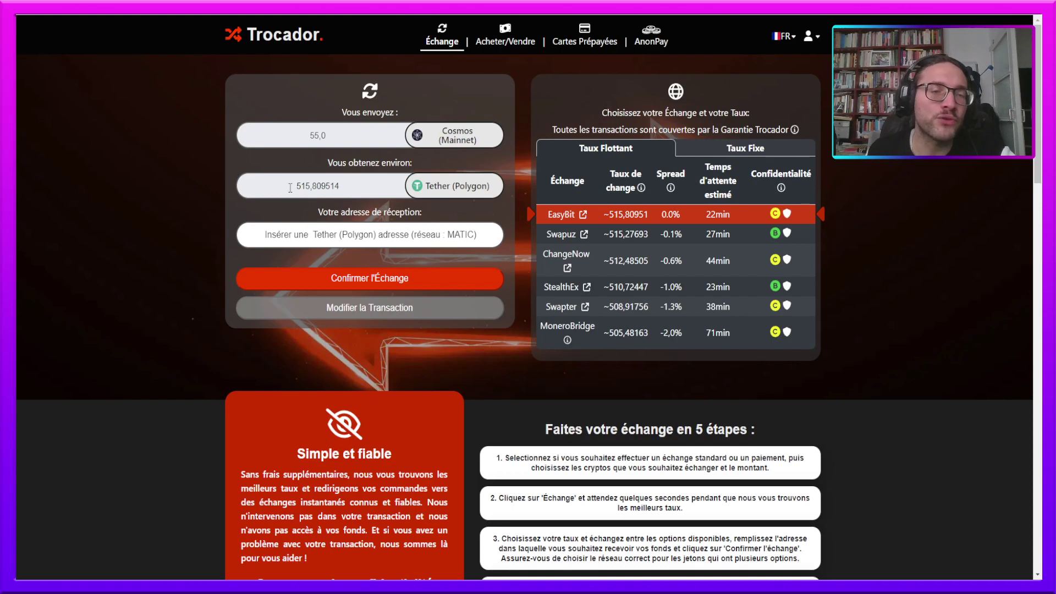
# - Paste the receiving Polygon wallet address and confirm the EasyBit exchange
pyautogui.click(317, 237)
pyautogui.write('0xa68DB2947f2E155f3Df2065235aB7007B1542eeA')
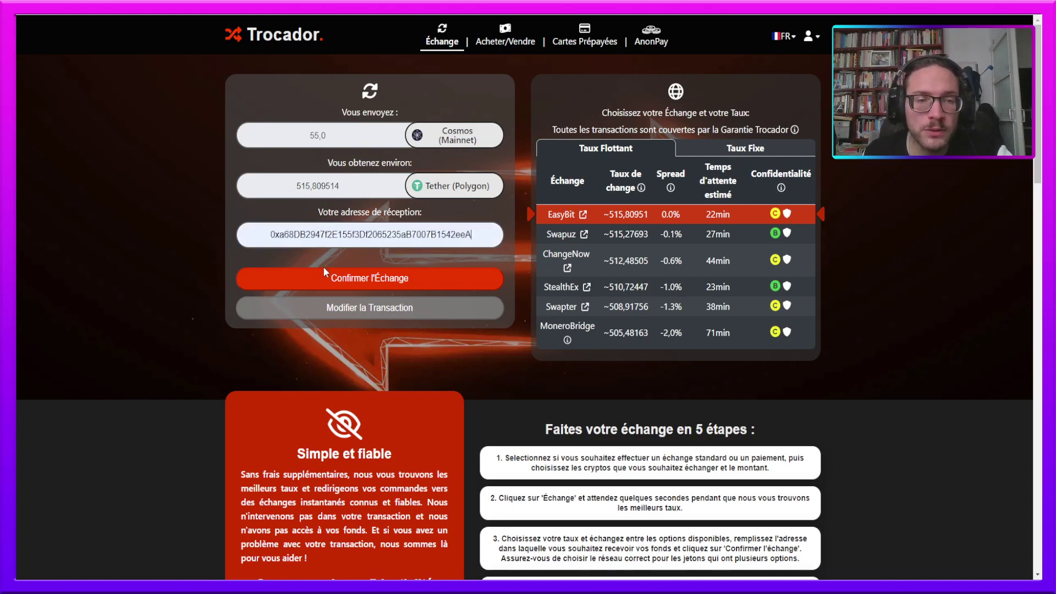
pyautogui.click(385, 284)
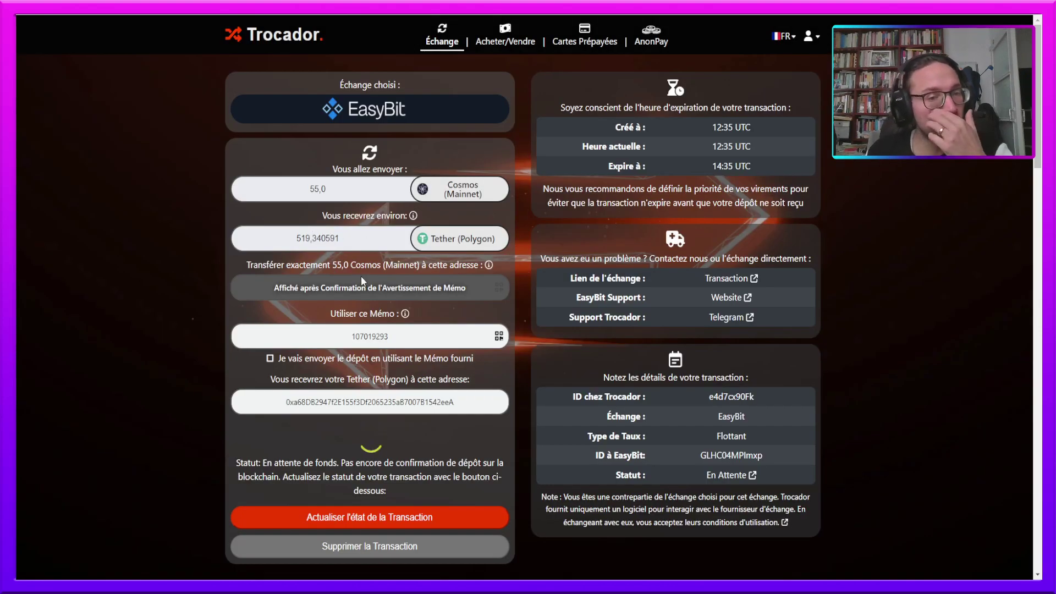
# - Accept sending the deposit with the provided memo, then select the memo and expected Tether amount
pyautogui.click(270, 359)
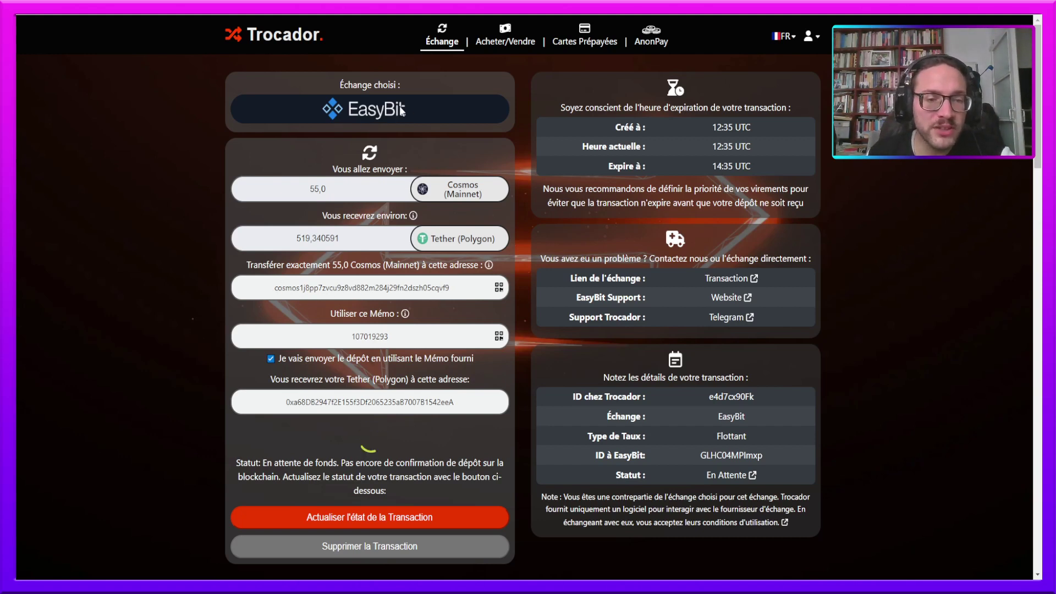
pyautogui.doubleClick(370, 336)
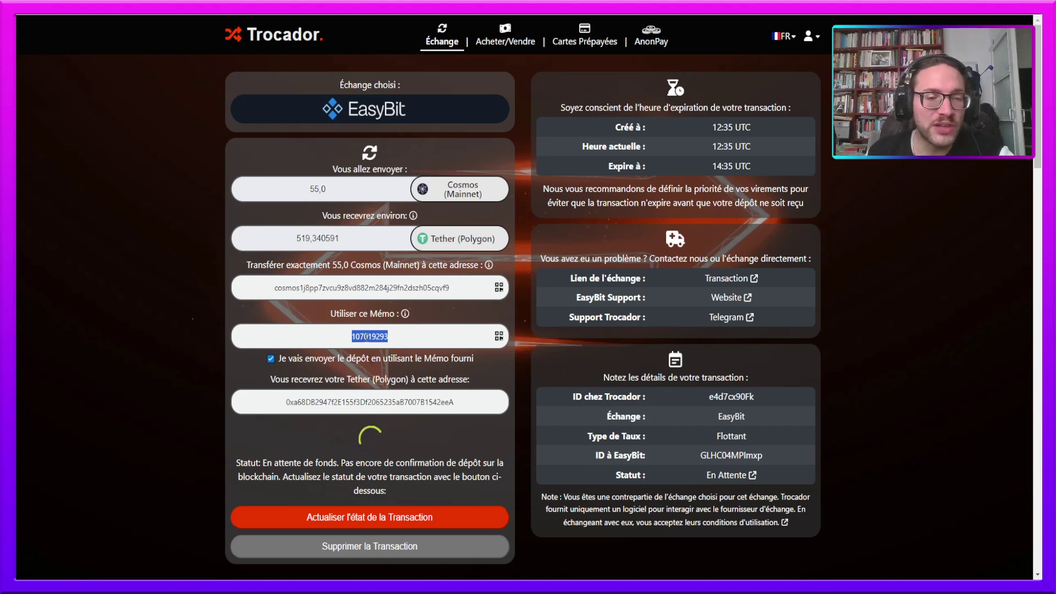
pyautogui.scroll(-1, 383, 338)
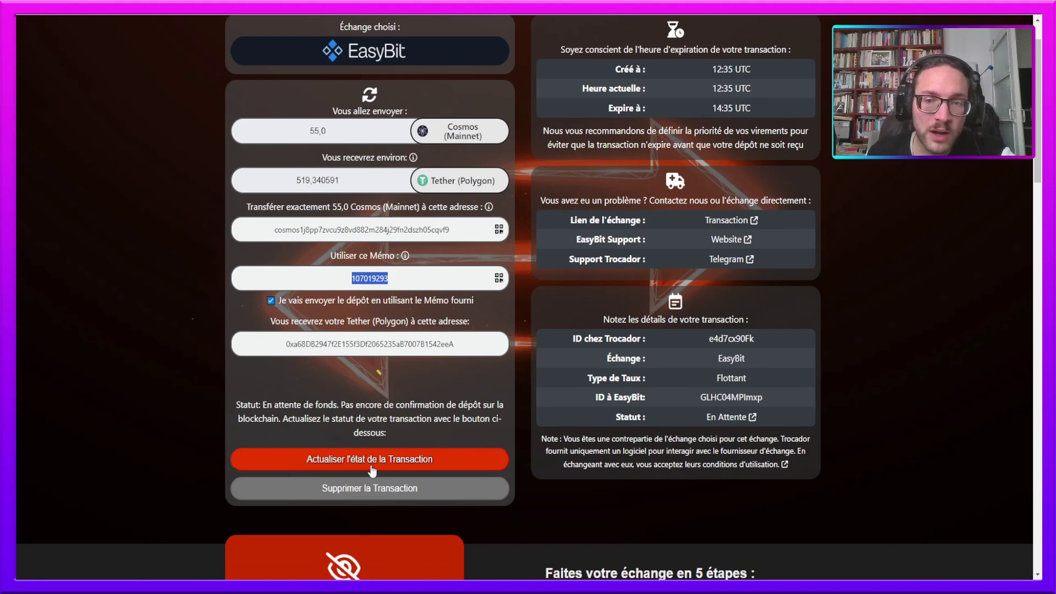
pyautogui.scroll(1, 372, 297)
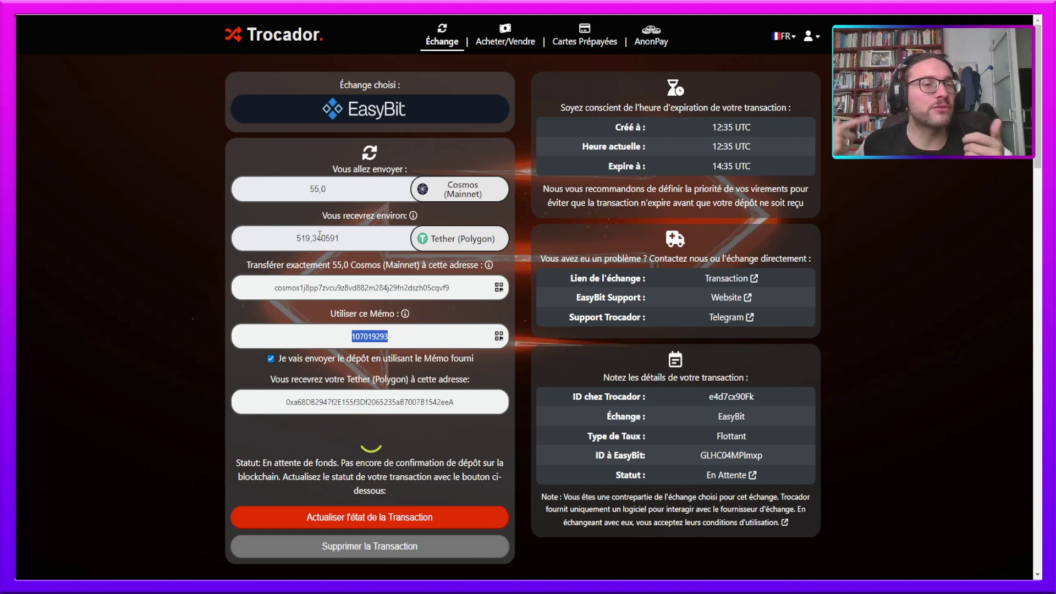
pyautogui.doubleClick(344, 241)
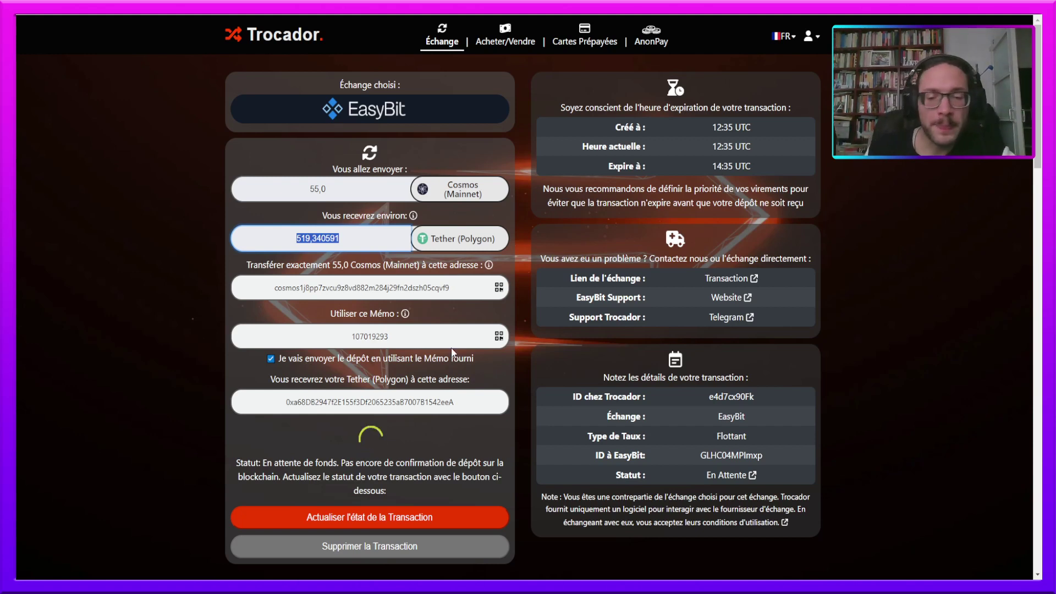
pyautogui.click(654, 586)
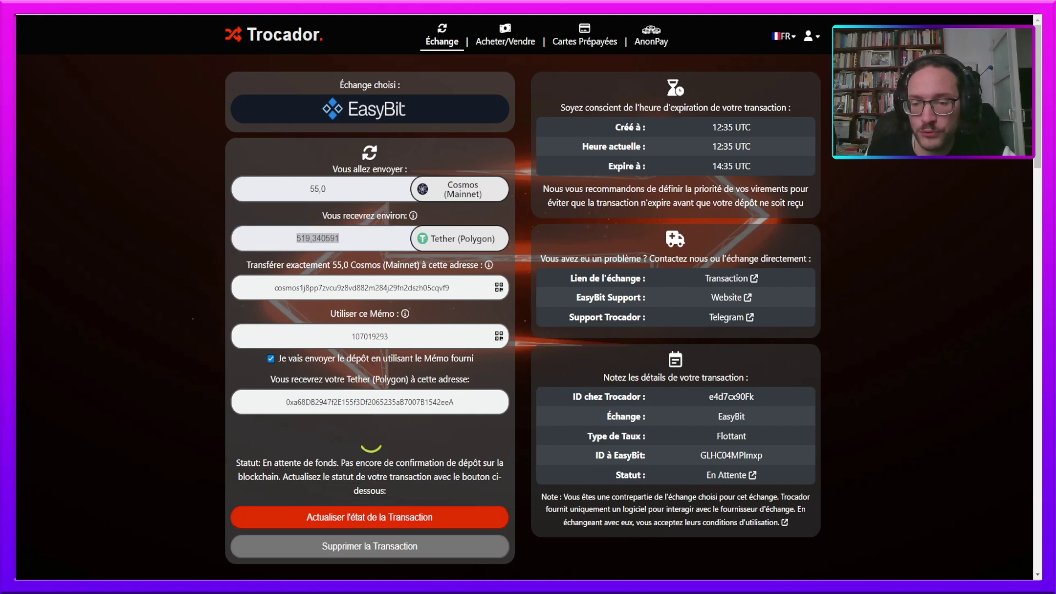